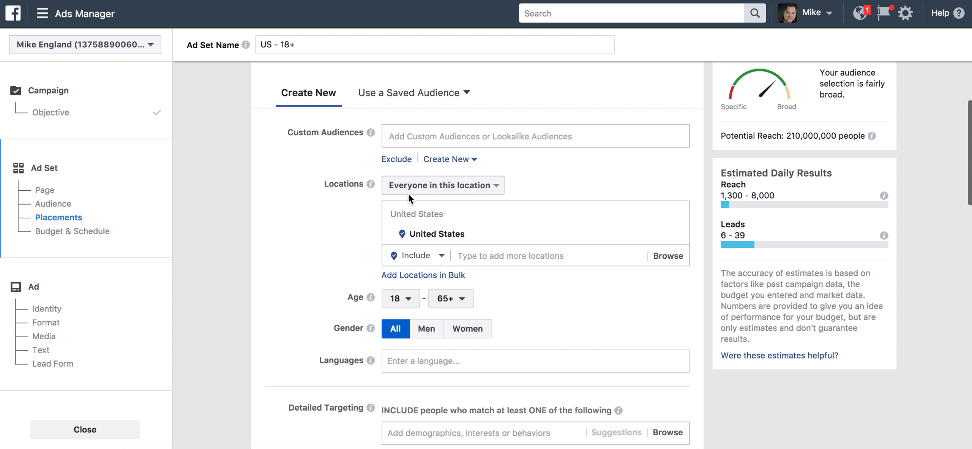
left_click(496, 256)
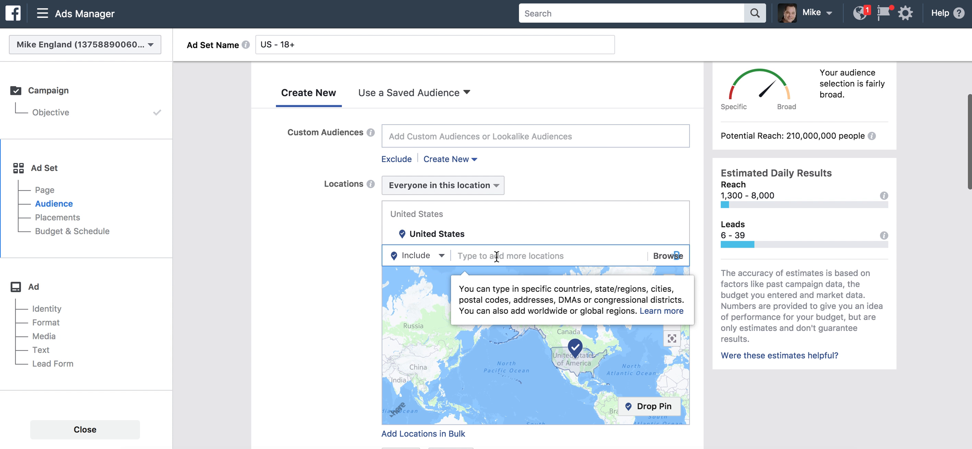
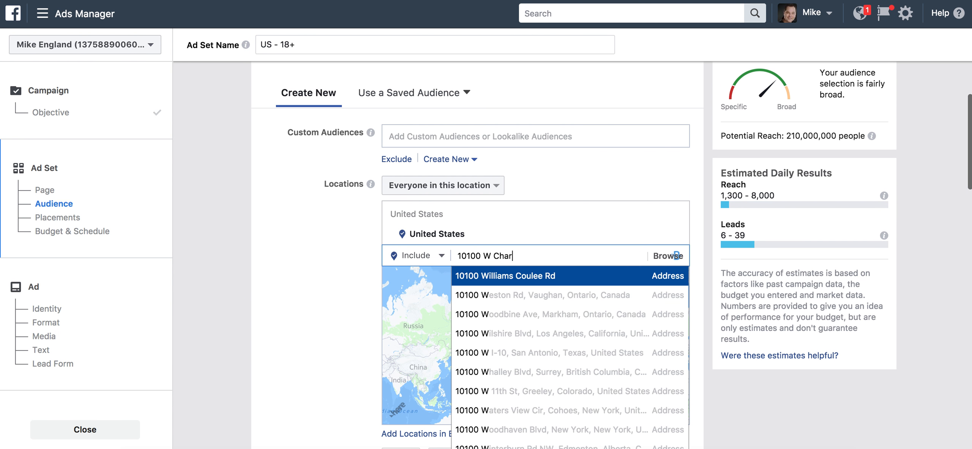
left_click(510, 275)
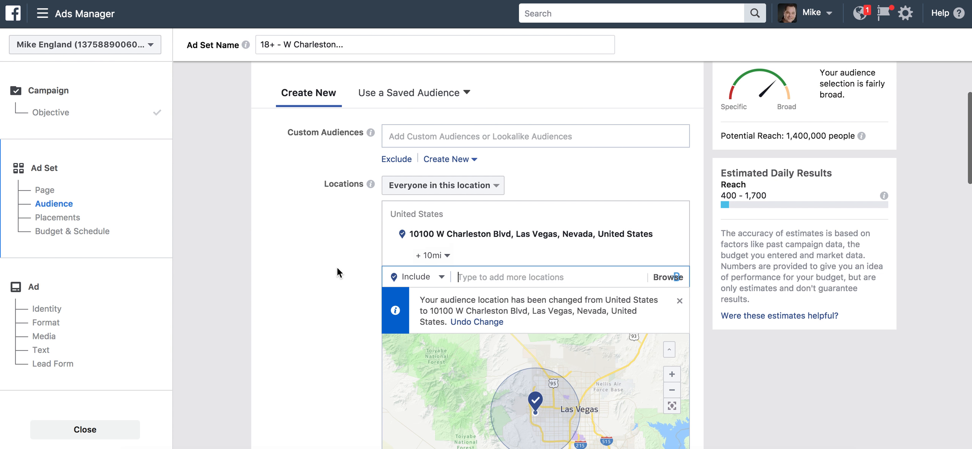
scroll(318, 288, "down", 1)
scroll(318, 288, "down", 3)
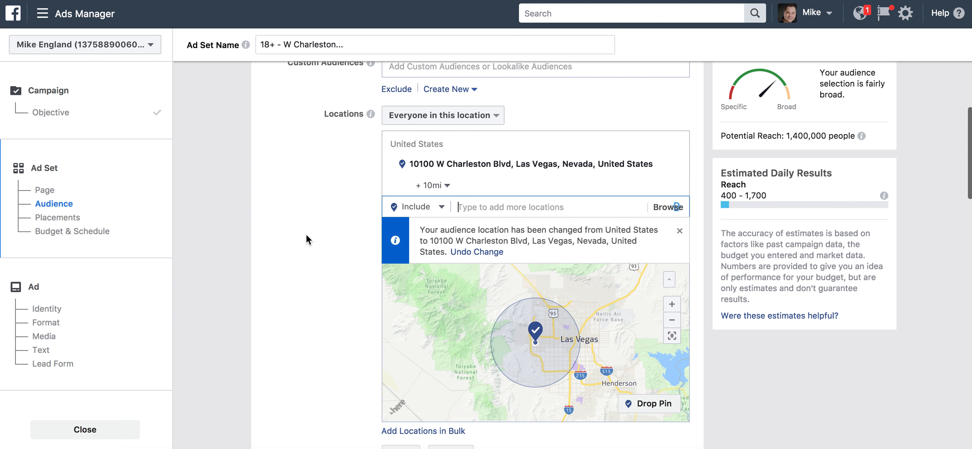
left_click(458, 122)
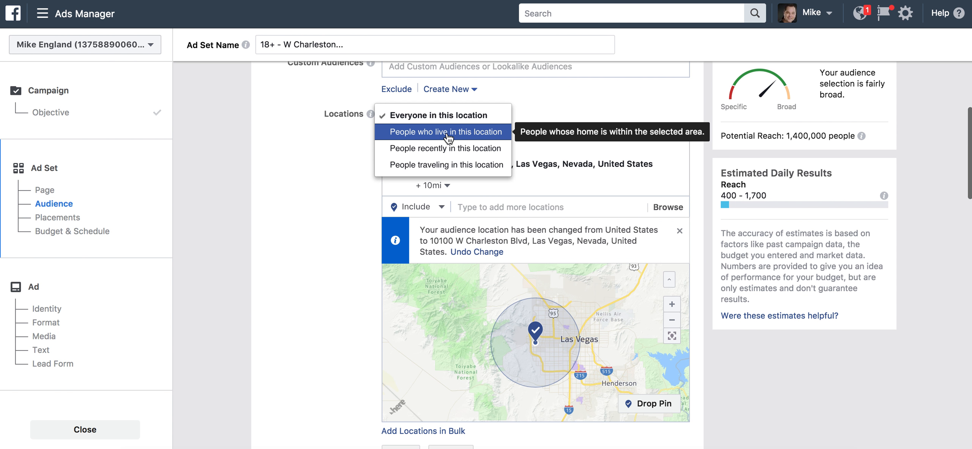
left_click(448, 133)
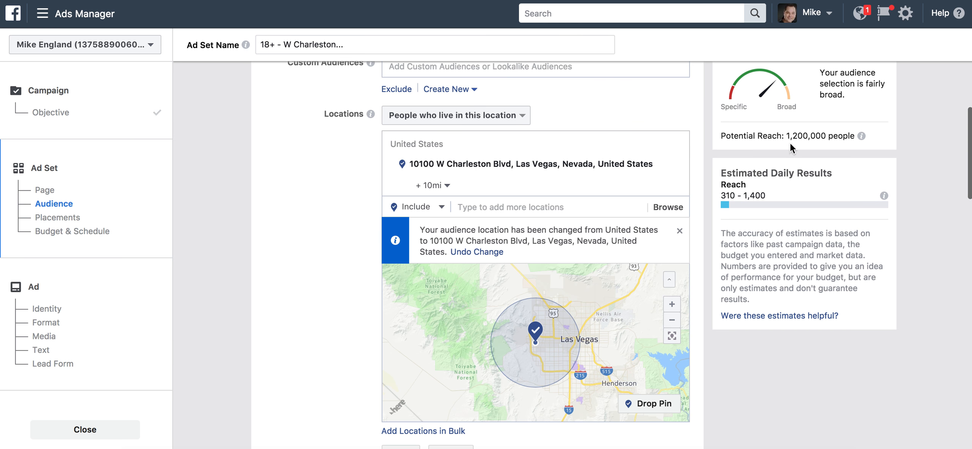
left_click(460, 118)
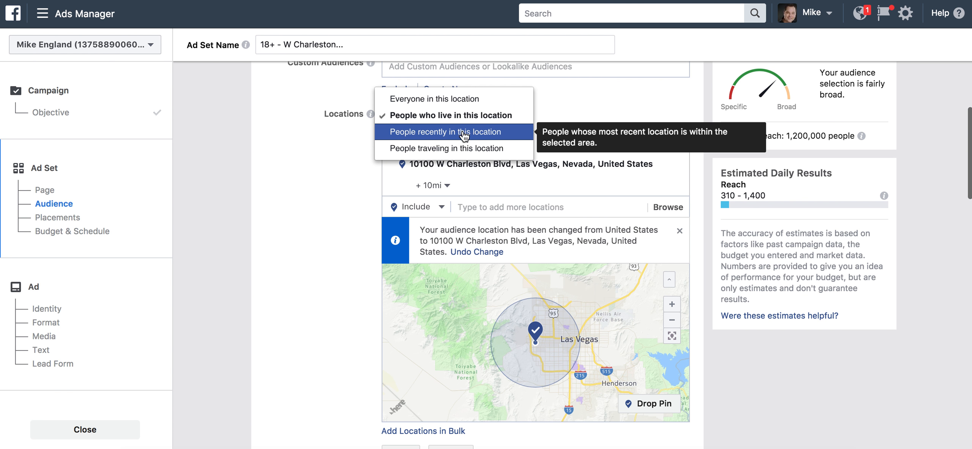
left_click(463, 133)
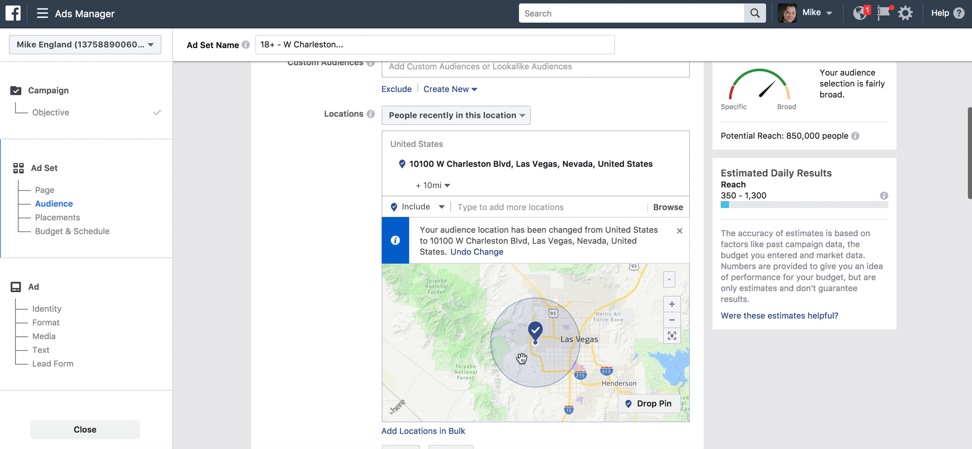
left_click(476, 114)
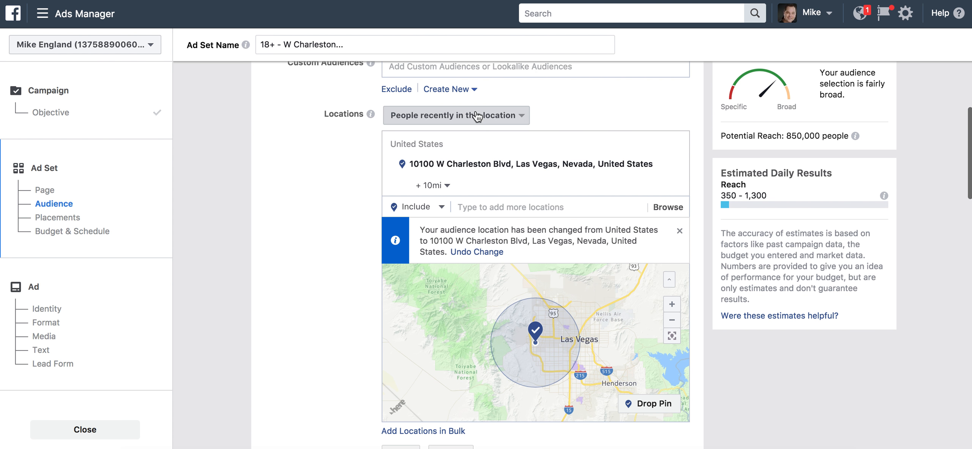
left_click(466, 131)
left_click(470, 114)
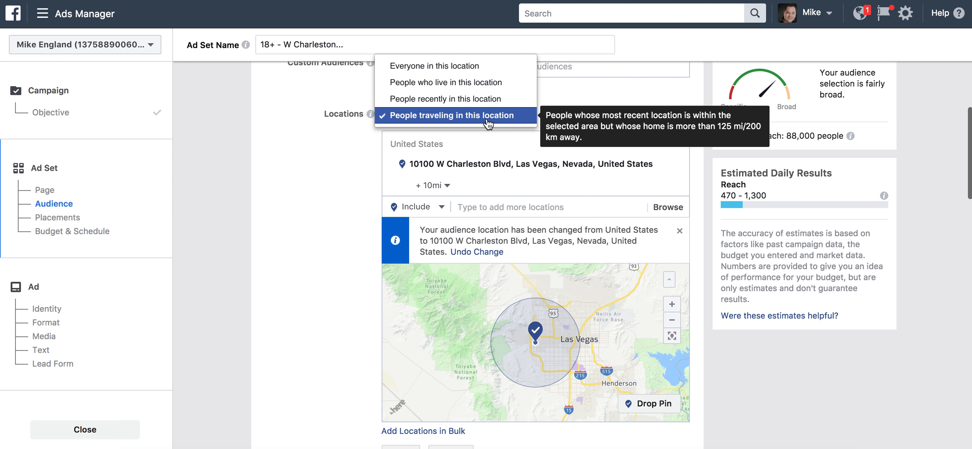
left_click(291, 236)
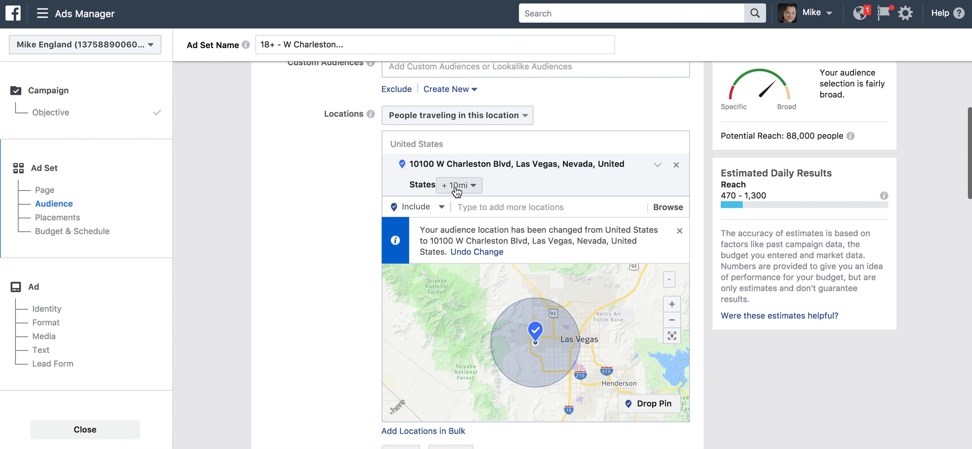
left_click(455, 115)
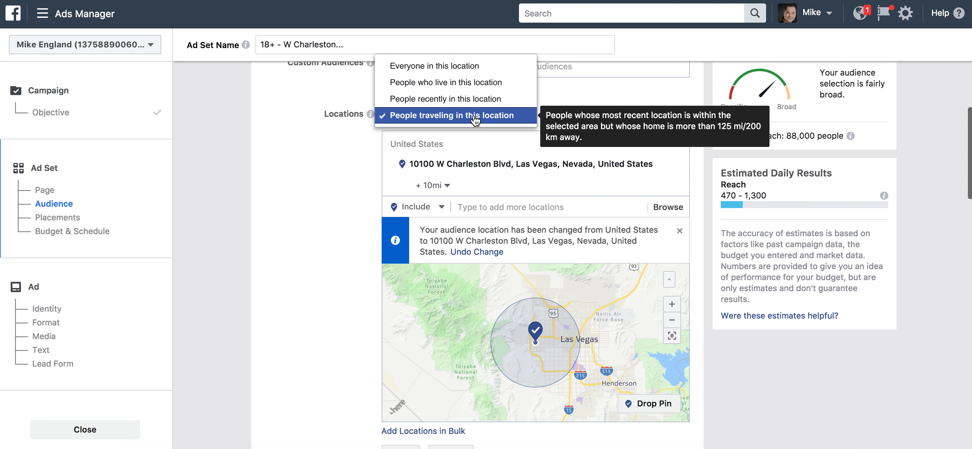
left_click(460, 67)
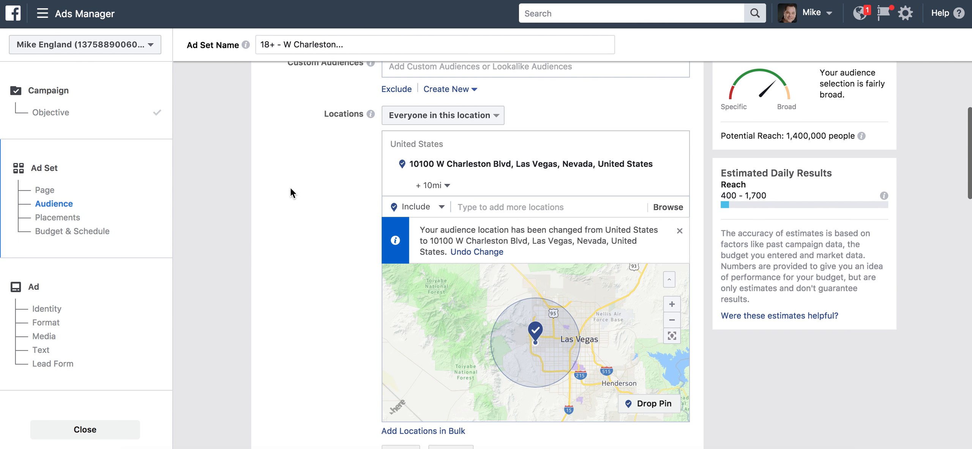
Set the minimum audience age to 25
scroll(290, 187, "down", 3)
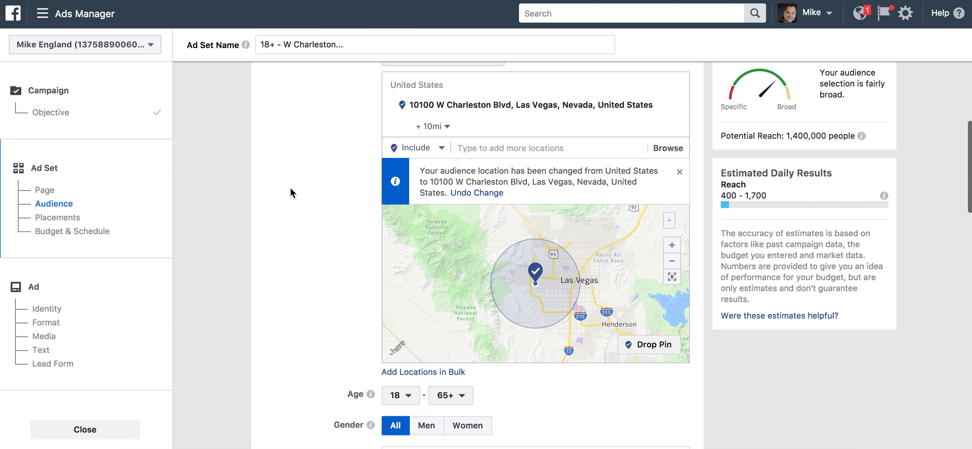
scroll(290, 186, "down", 3)
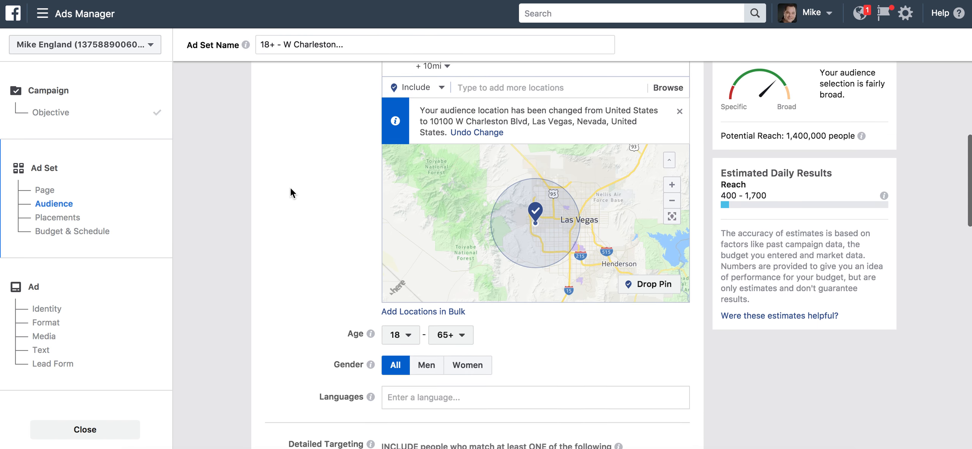
scroll(290, 187, "up", 2)
scroll(290, 187, "down", 5)
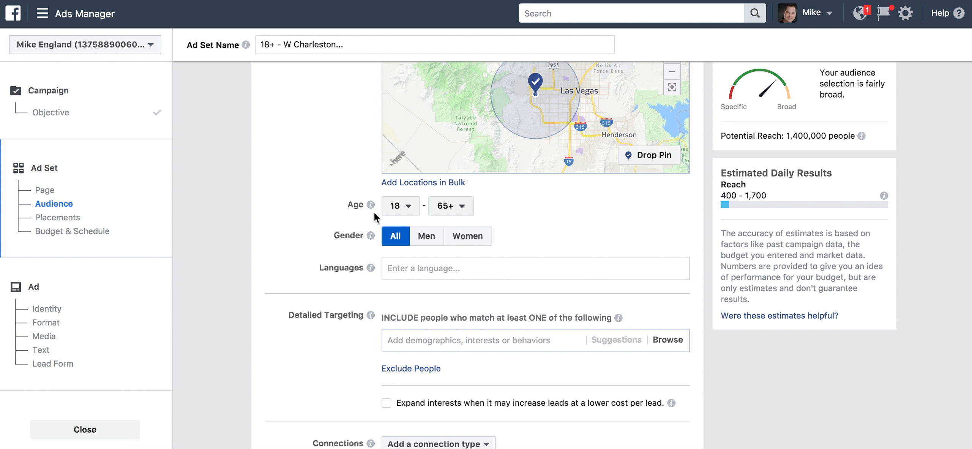
left_click(409, 207)
scroll(409, 326, "down", 2)
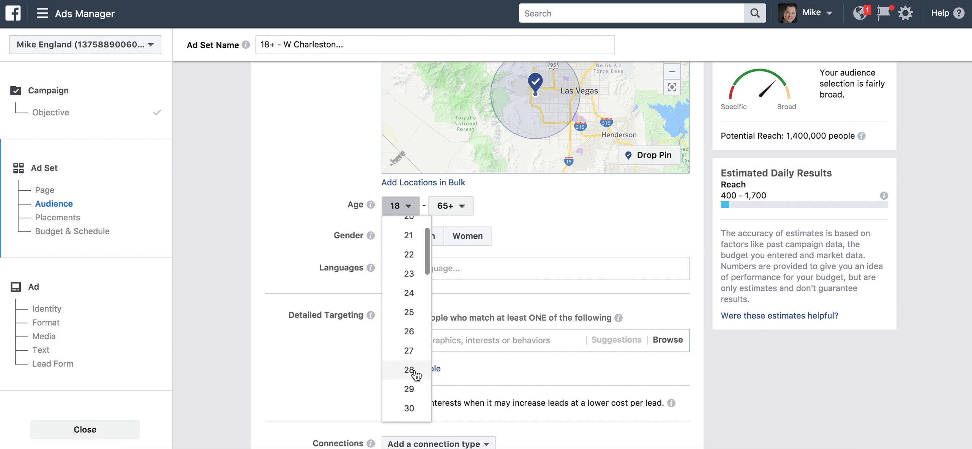
left_click(409, 312)
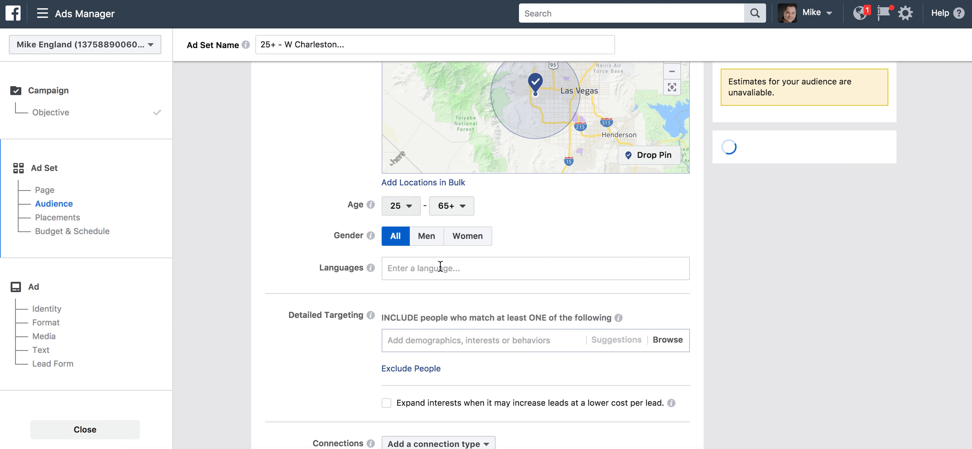
Add the Behaviors > Residential profiles > Likely to move behavior to detailed targeting
scroll(311, 303, "down", 3)
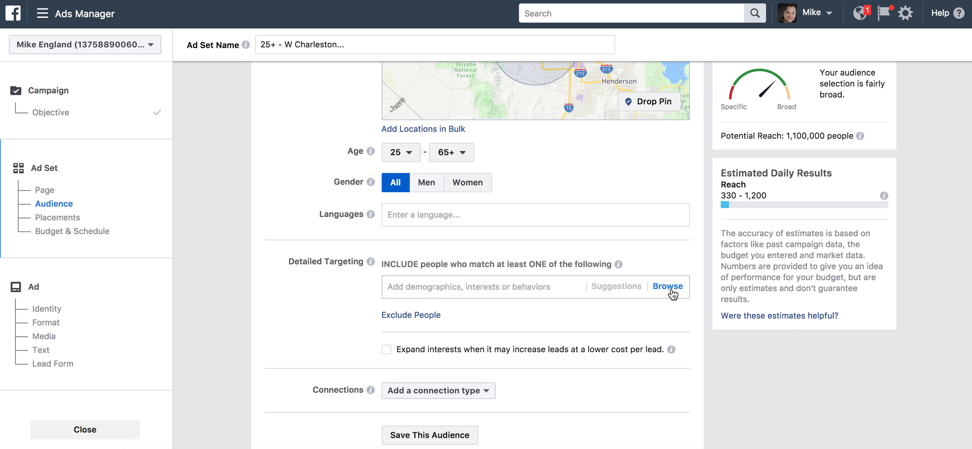
left_click(669, 288)
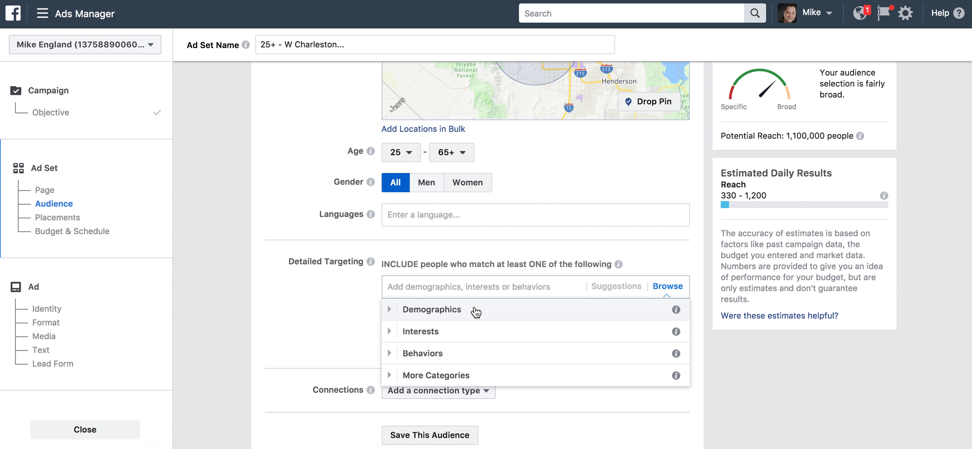
left_click(434, 354)
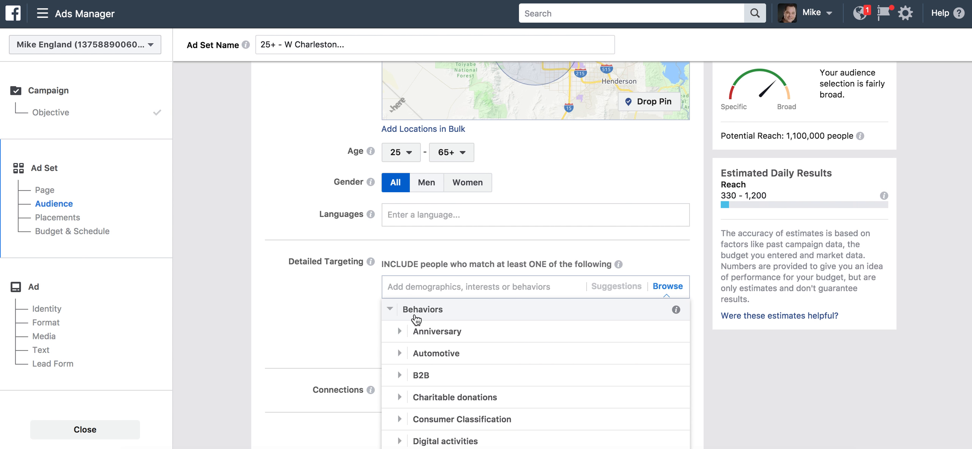
scroll(447, 378, "down", 10)
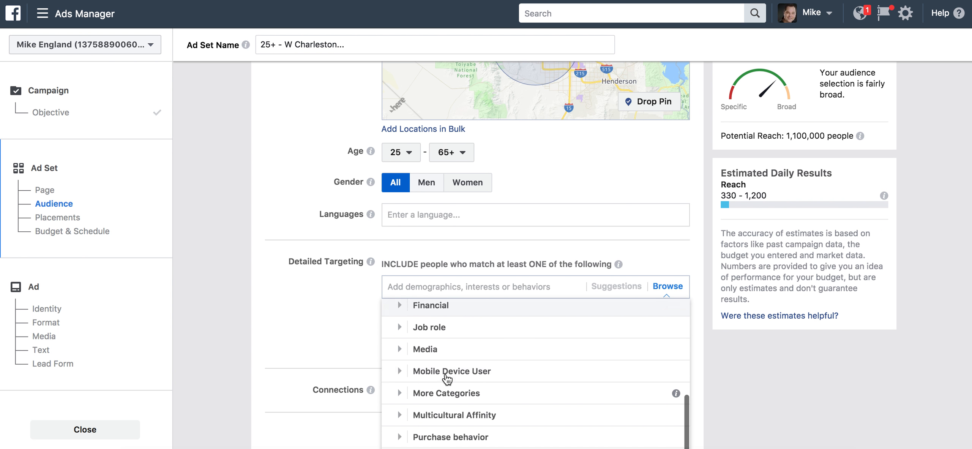
left_click(451, 371)
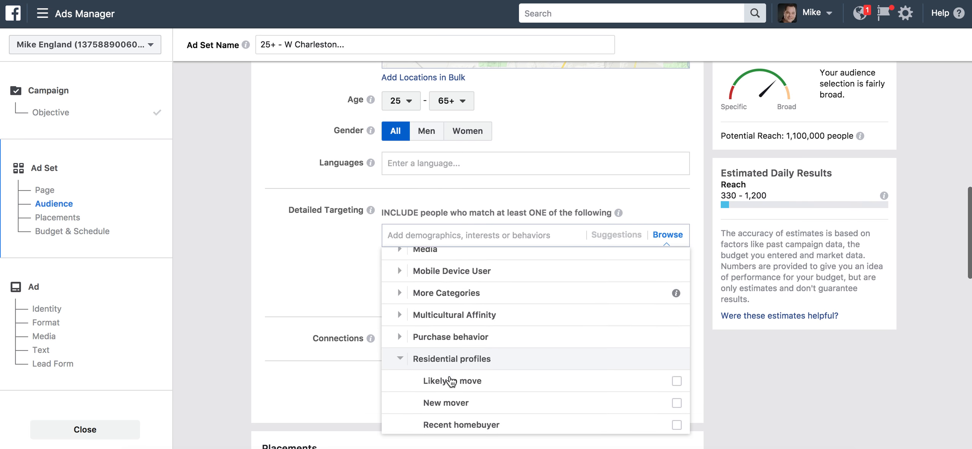
left_click(452, 319)
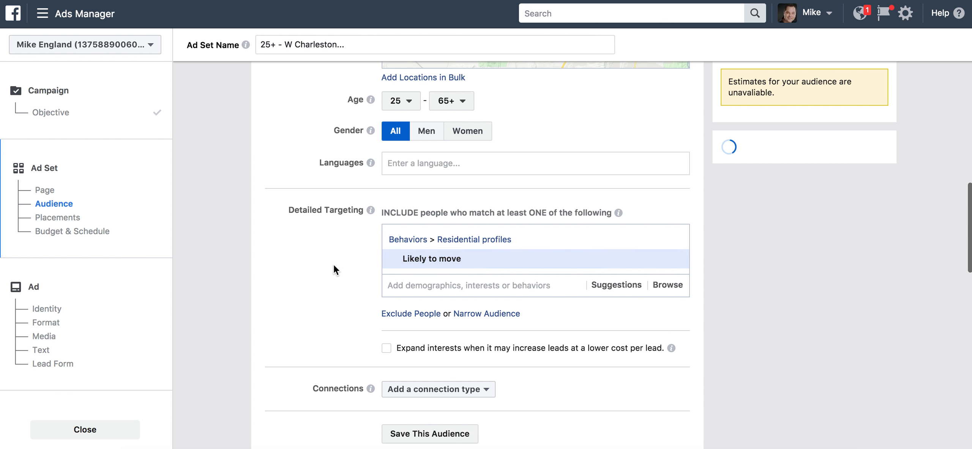
Search for the Zillow interest but close the suggestions without adding it
left_click(547, 283)
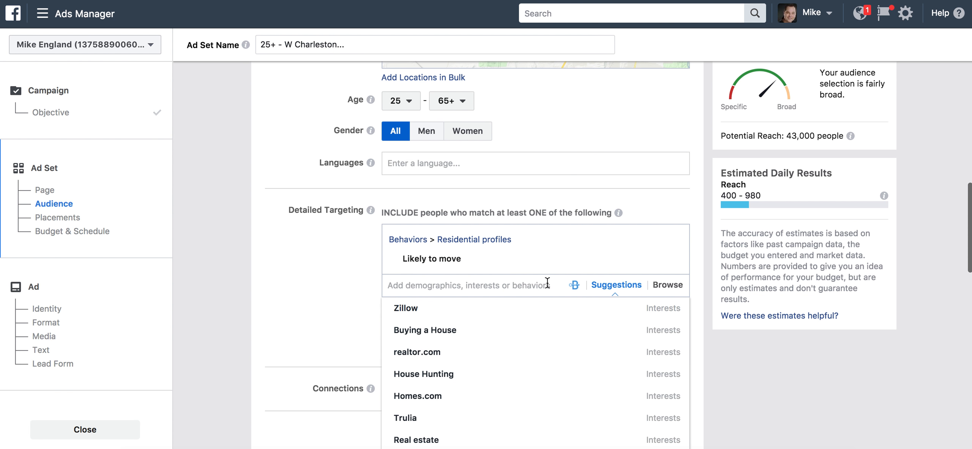
left_click(337, 266)
left_click(447, 276)
type("zillow")
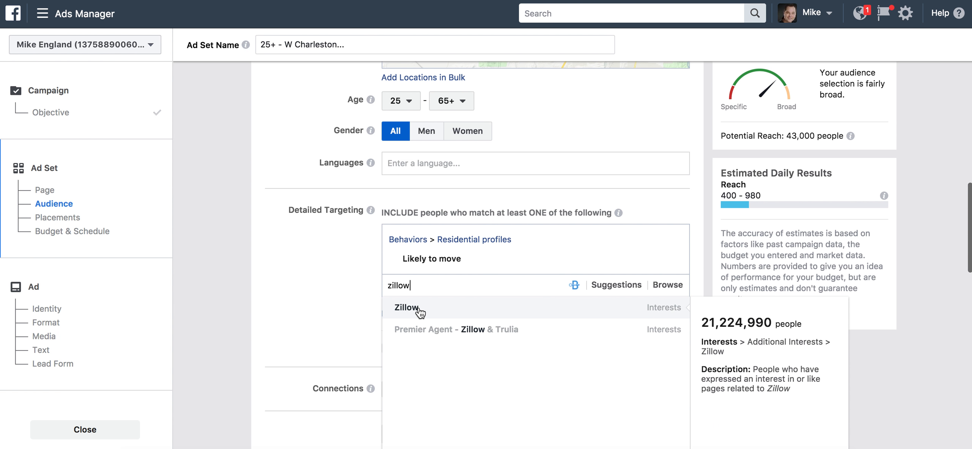
left_click(341, 268)
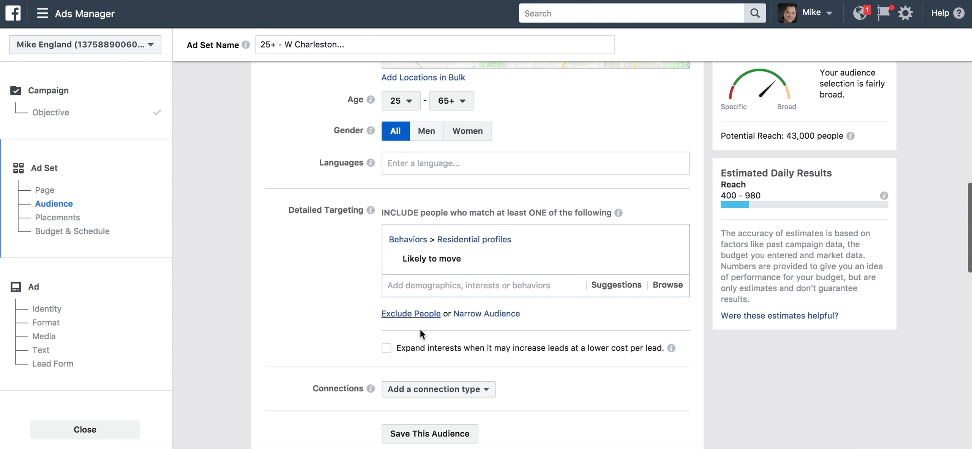
scroll(329, 299, "down", 3)
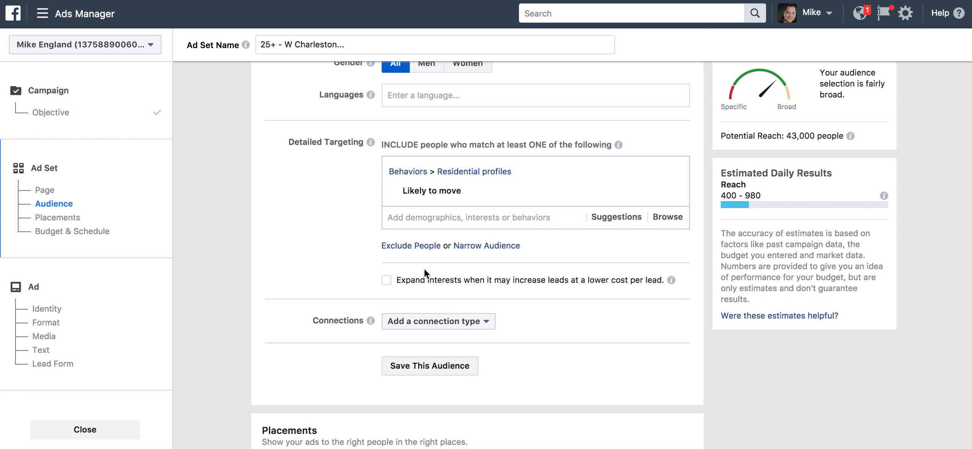
Narrow the audience by household incomes $50,000–$74,999, $75,000–$99,999 and $100,000–$124,999
left_click(474, 248)
left_click(676, 273)
left_click(480, 292)
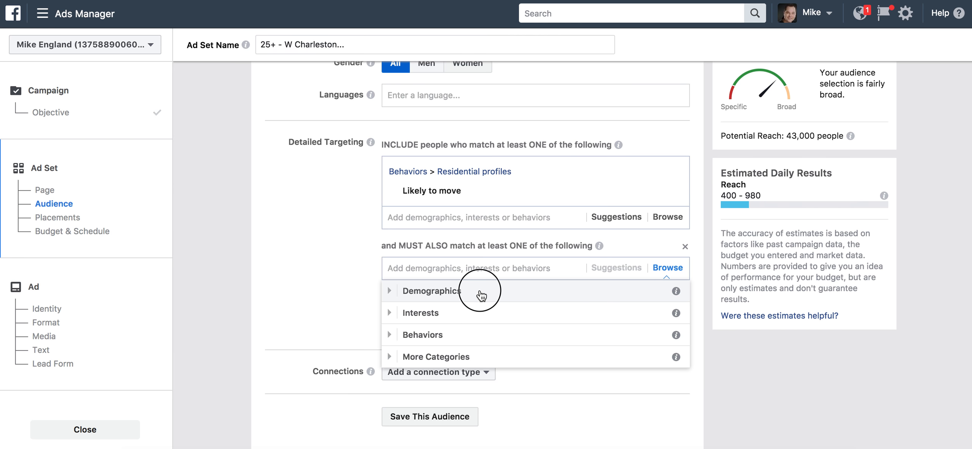
left_click(444, 337)
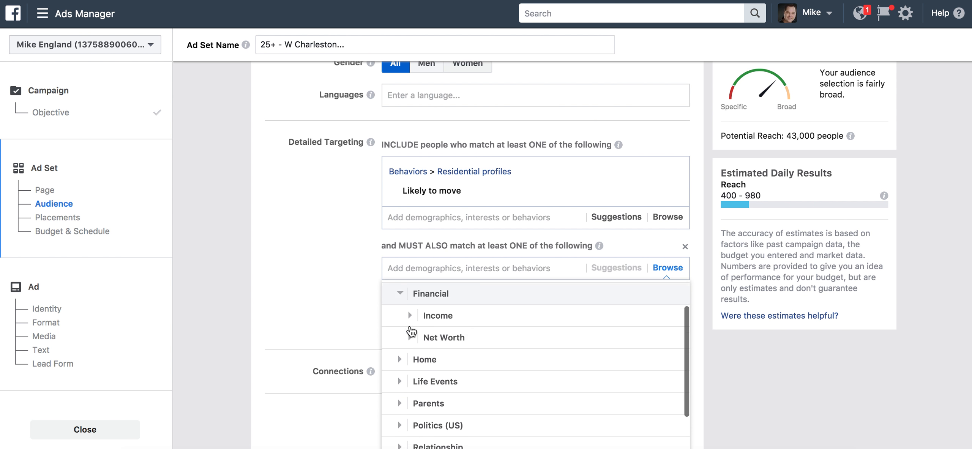
scroll(320, 276, "down", 2)
left_click(436, 277)
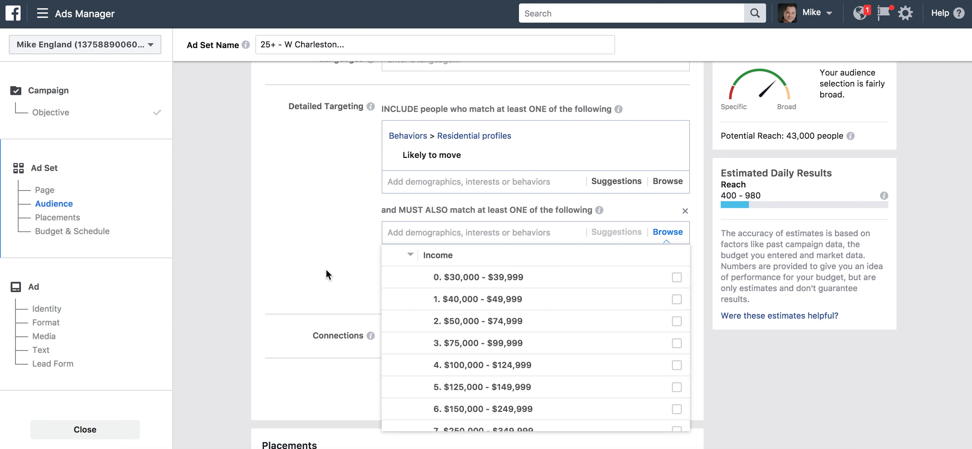
left_click(475, 323)
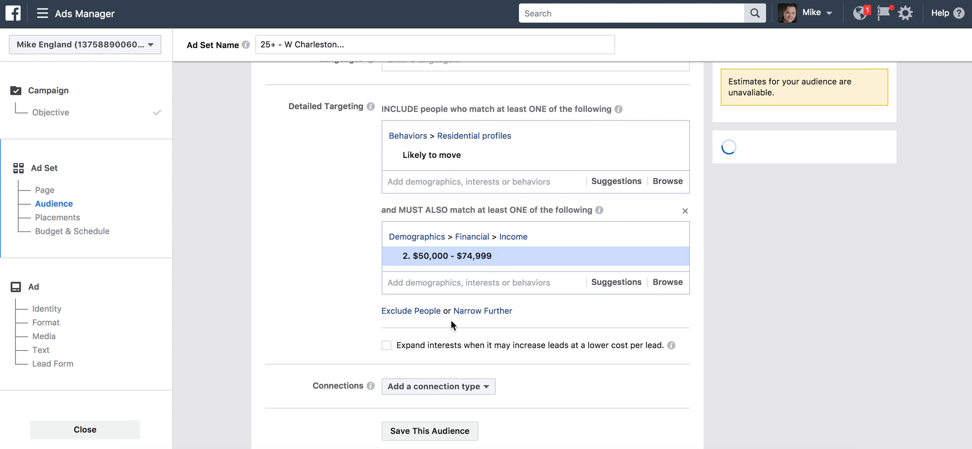
left_click(621, 283)
left_click(406, 304)
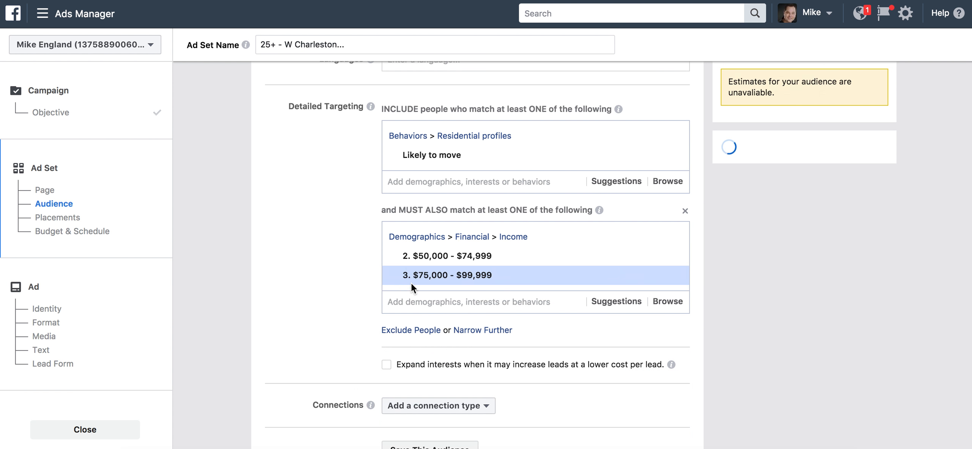
left_click(618, 302)
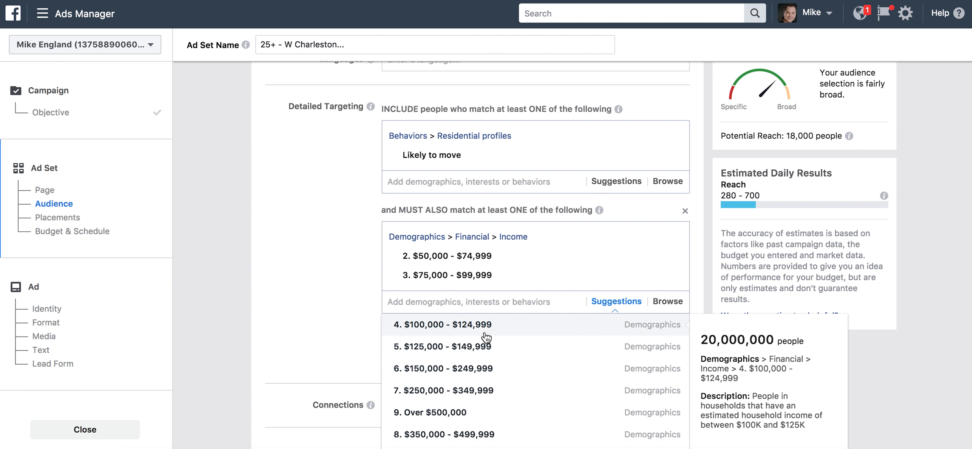
left_click(485, 336)
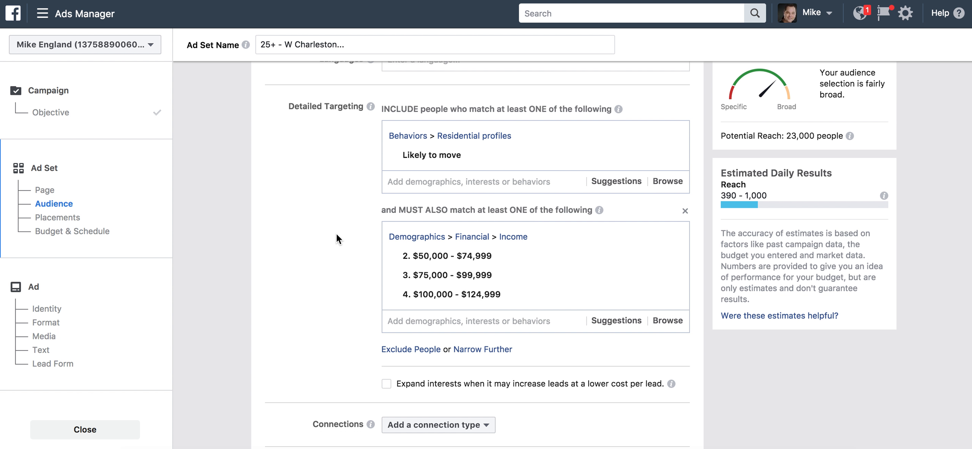
scroll(336, 233, "up", 8)
scroll(336, 234, "up", 4)
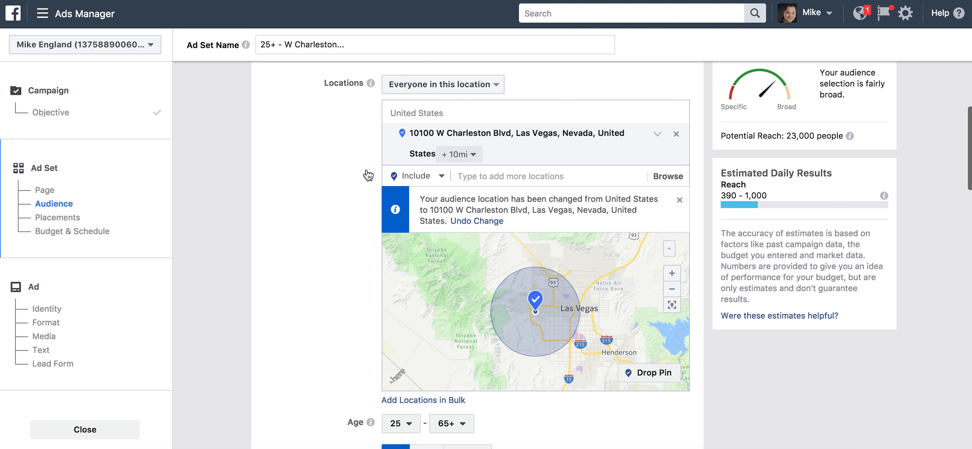
scroll(308, 219, "down", 7)
scroll(309, 224, "down", 3)
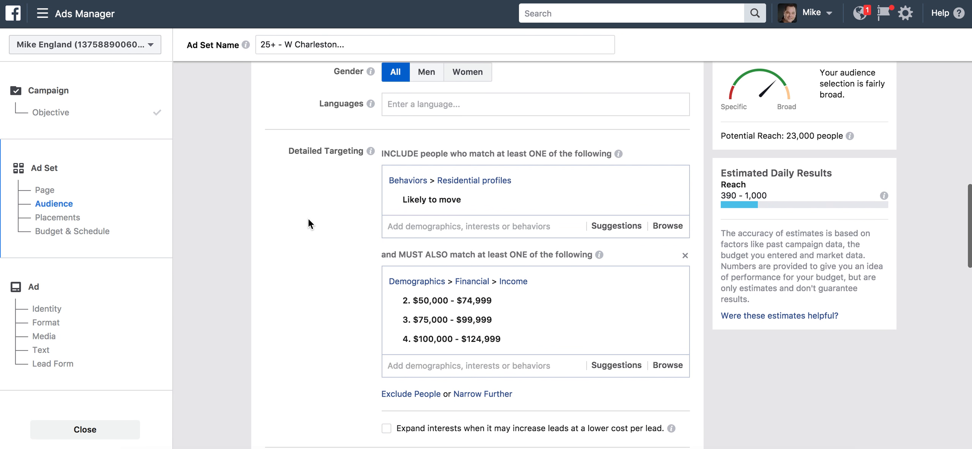
scroll(308, 219, "down", 2)
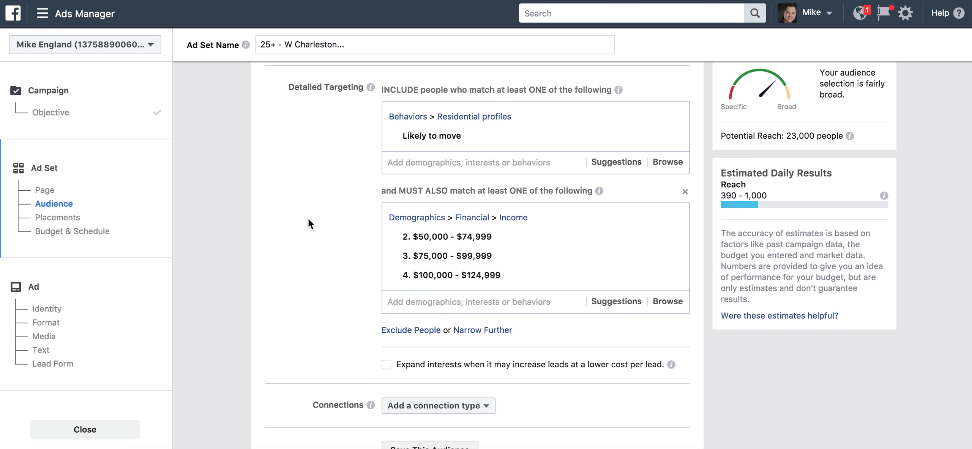
scroll(308, 218, "up", 12)
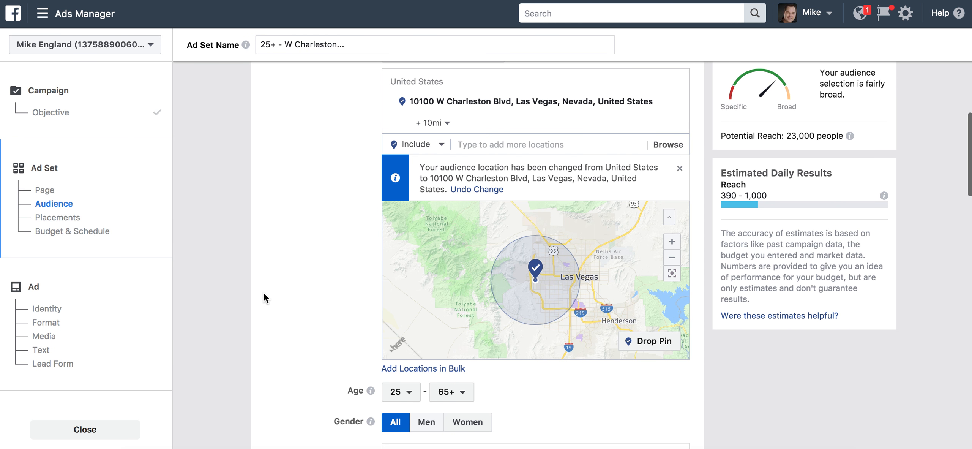
scroll(263, 292, "down", 5)
scroll(337, 288, "down", 3)
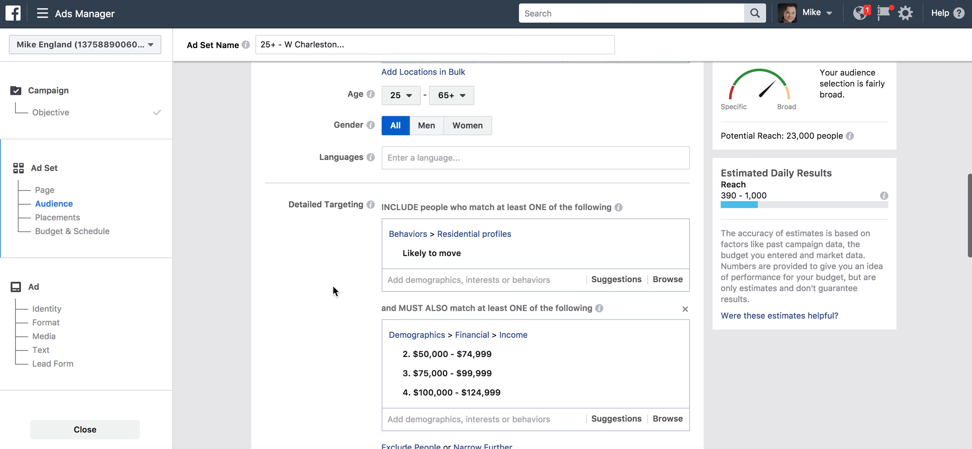
Include the Zillow, Trulia, realtor.com and Homes.com interests from the suggestions
scroll(332, 285, "down", 2)
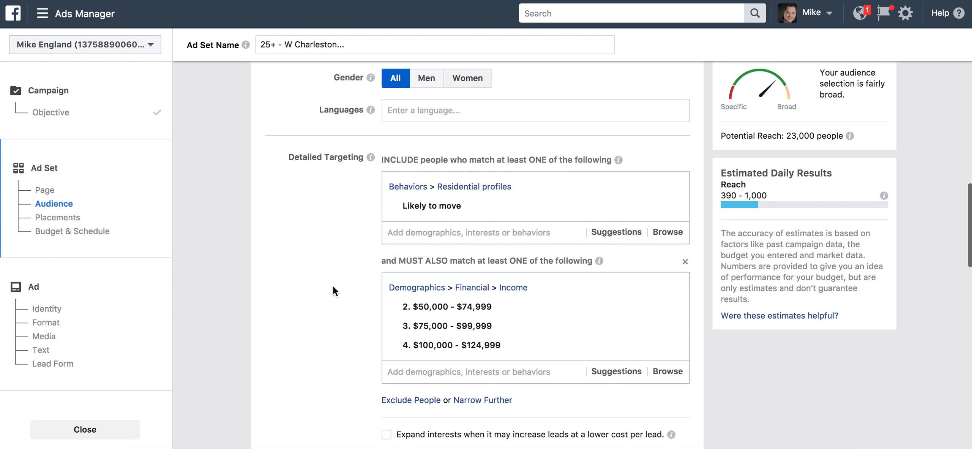
scroll(321, 163, "up", 5)
scroll(467, 161, "down", 8)
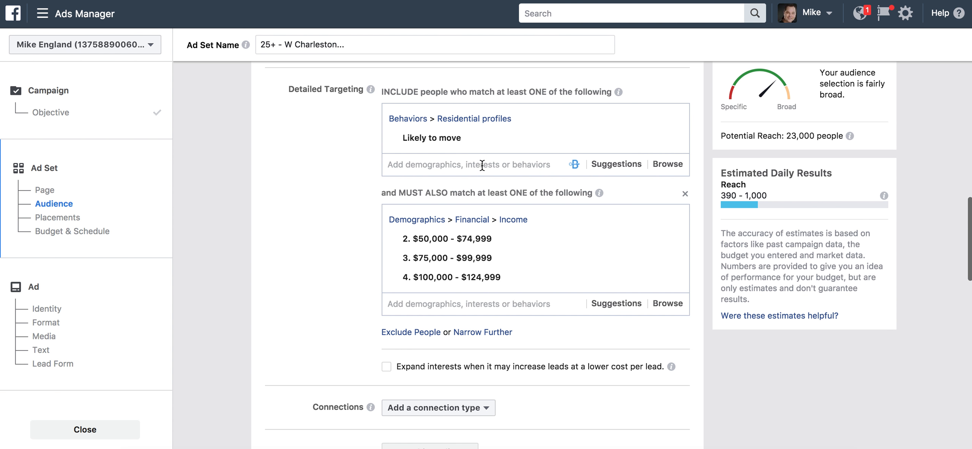
left_click(460, 165)
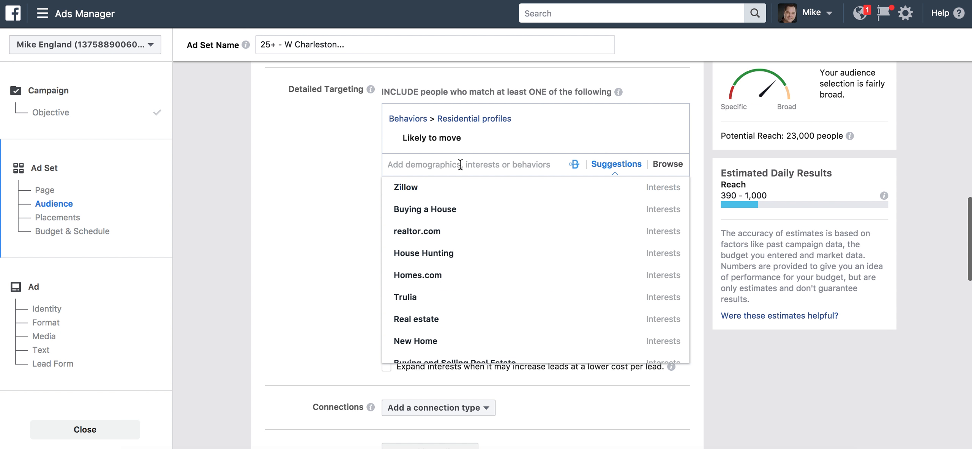
left_click(436, 192)
left_click(616, 203)
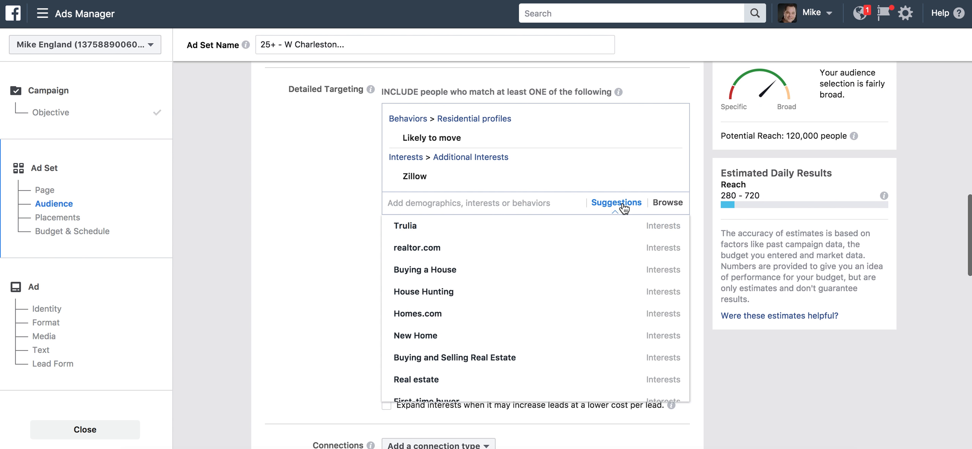
left_click(422, 235)
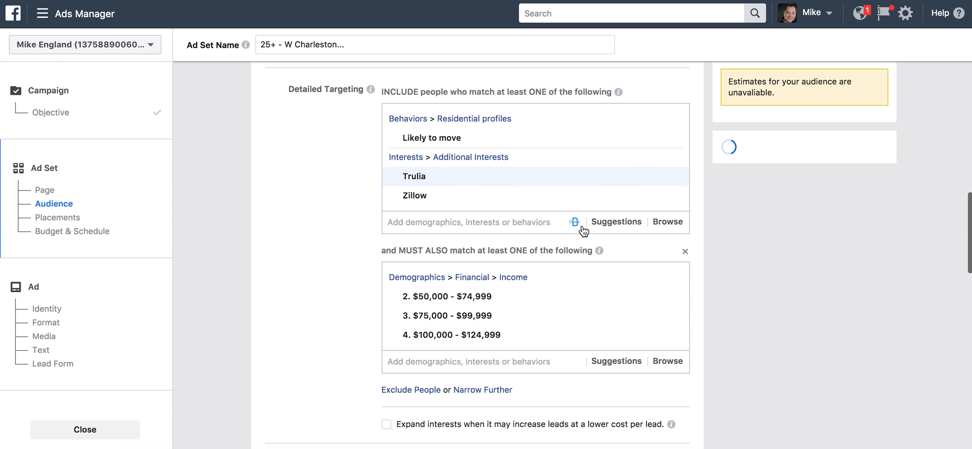
left_click(611, 222)
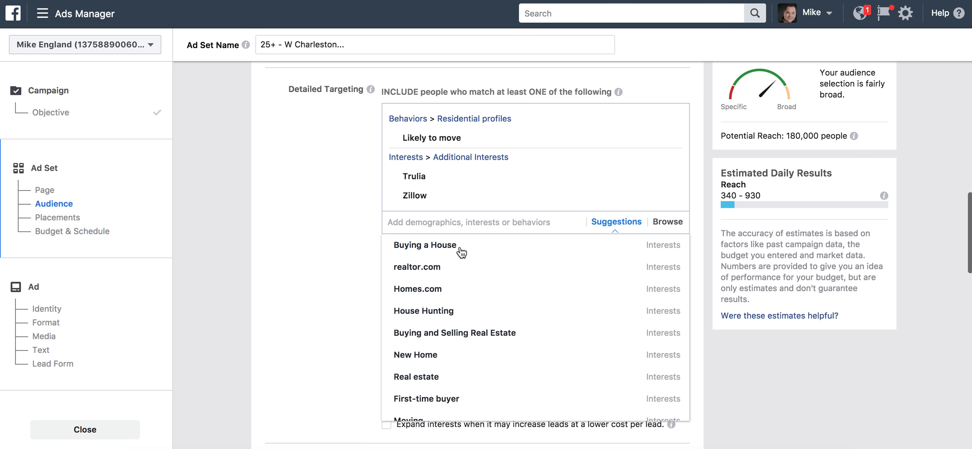
left_click(421, 267)
left_click(616, 241)
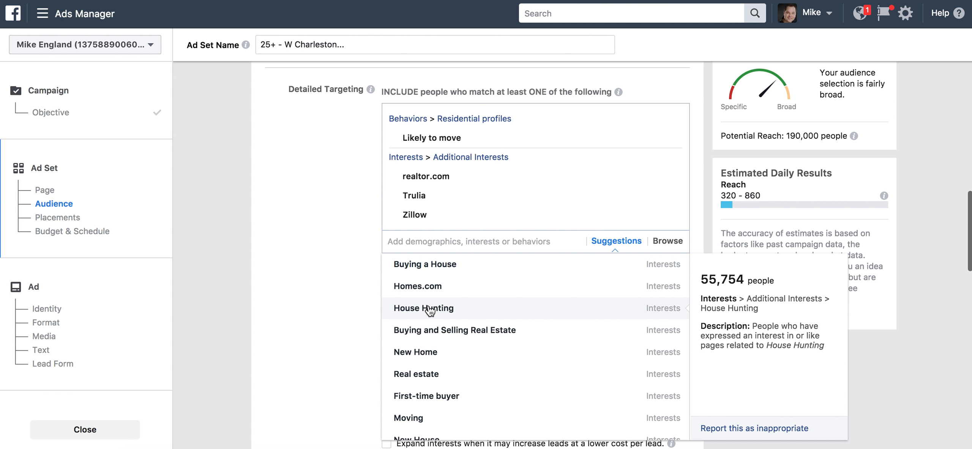
left_click(417, 286)
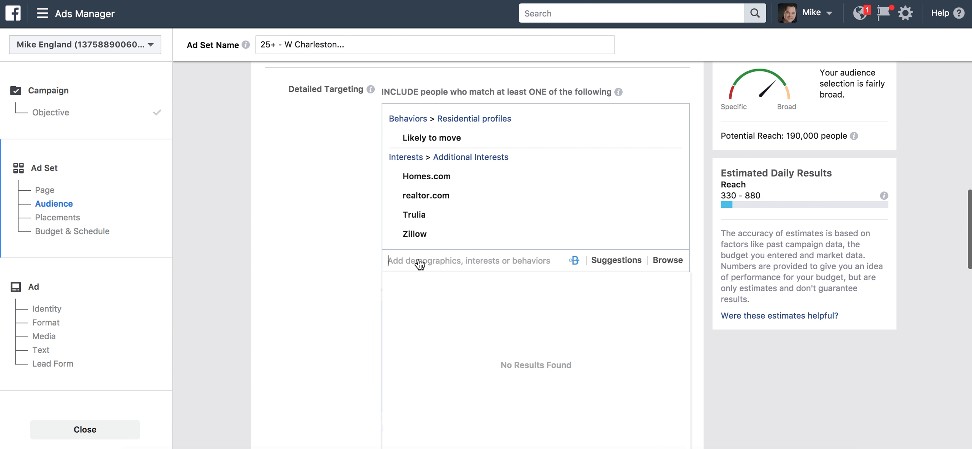
Search for Redfin and add it as an included interest
type("Redfin")
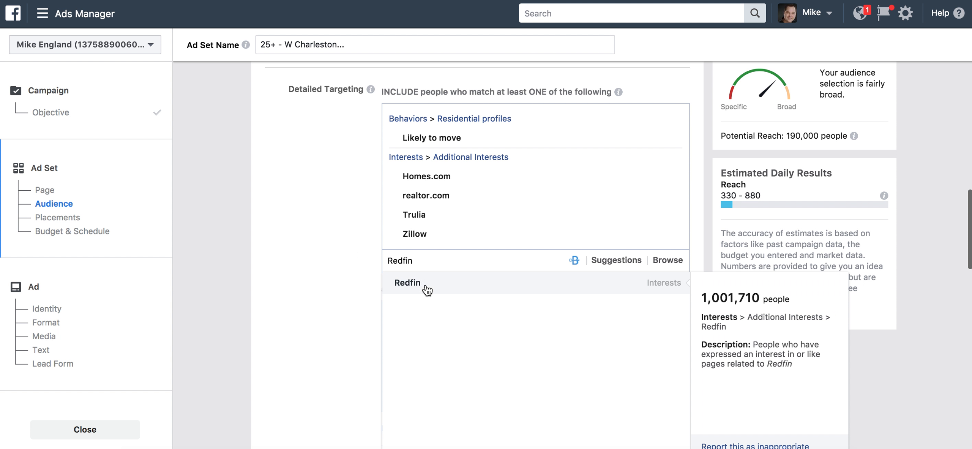
left_click(426, 285)
left_click(344, 259)
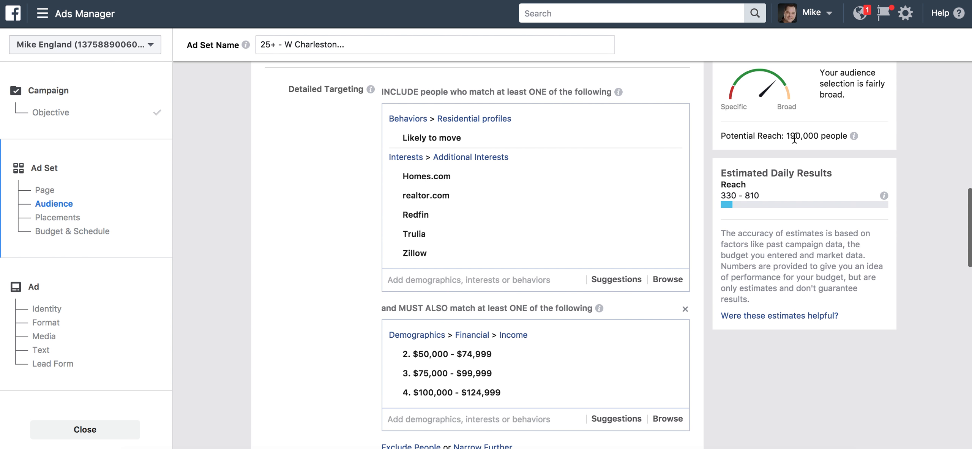
Delete the 'and MUST ALSO match' household income group
scroll(730, 337, "down", 3)
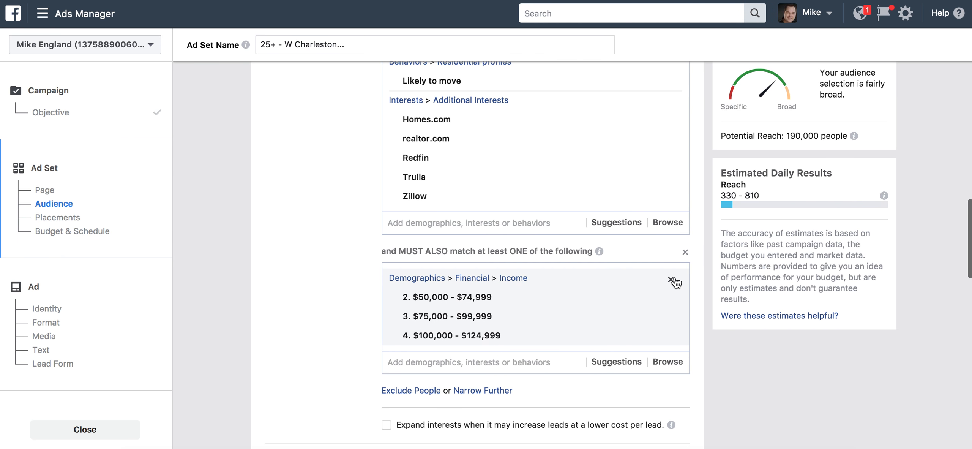
left_click(685, 253)
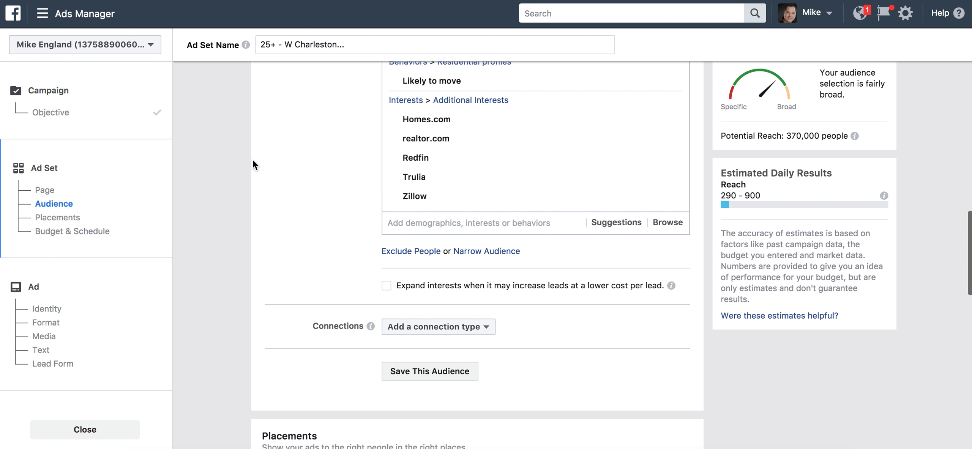
Change the W Charleston Blvd location radius from 10 mi to 2 mi
scroll(253, 160, "up", 3)
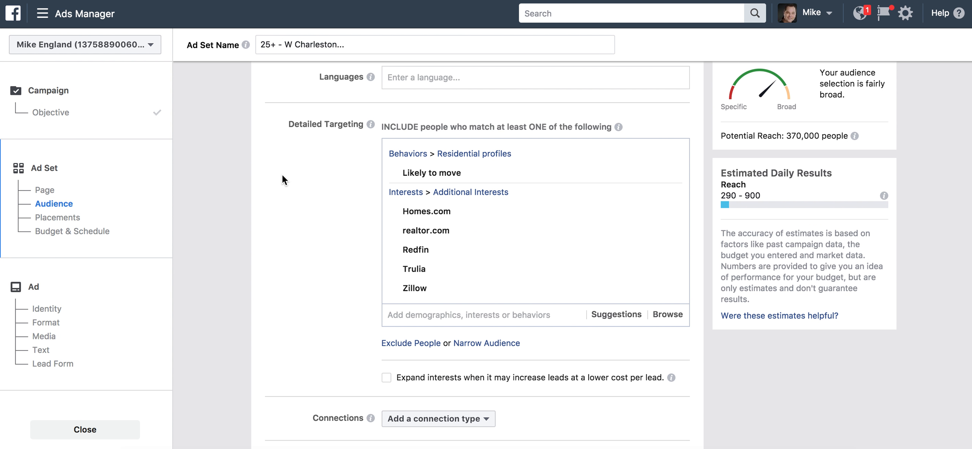
scroll(281, 158, "up", 6)
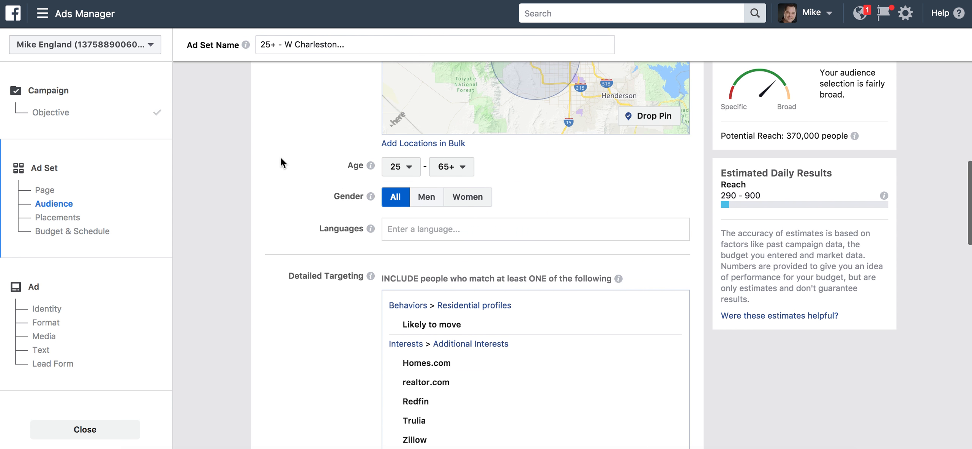
scroll(281, 157, "up", 7)
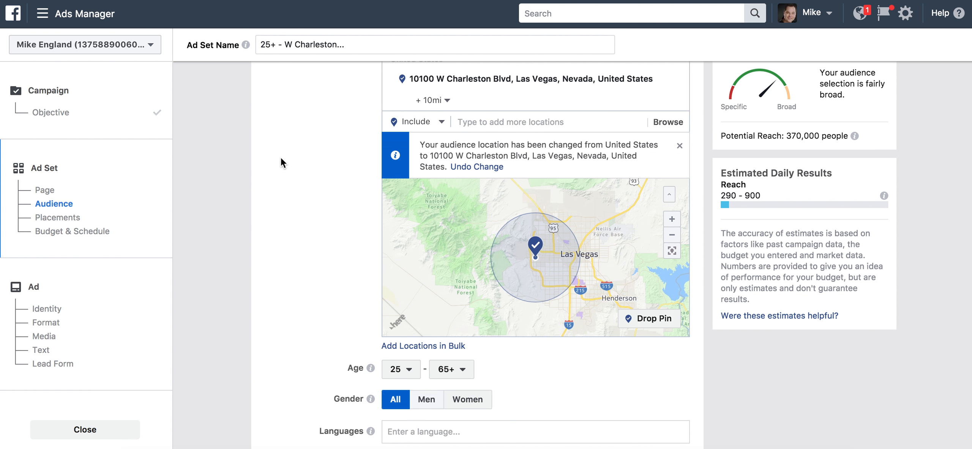
left_click(432, 155)
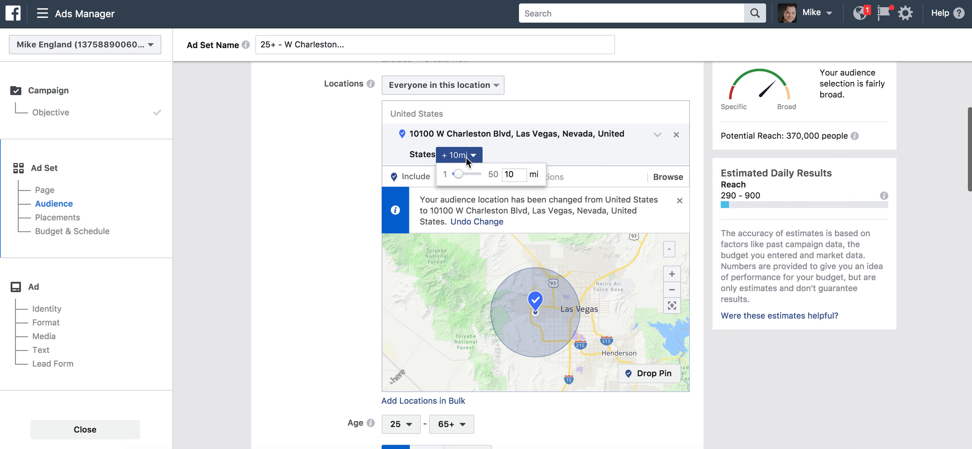
double_click(520, 174)
key("BackSpace")
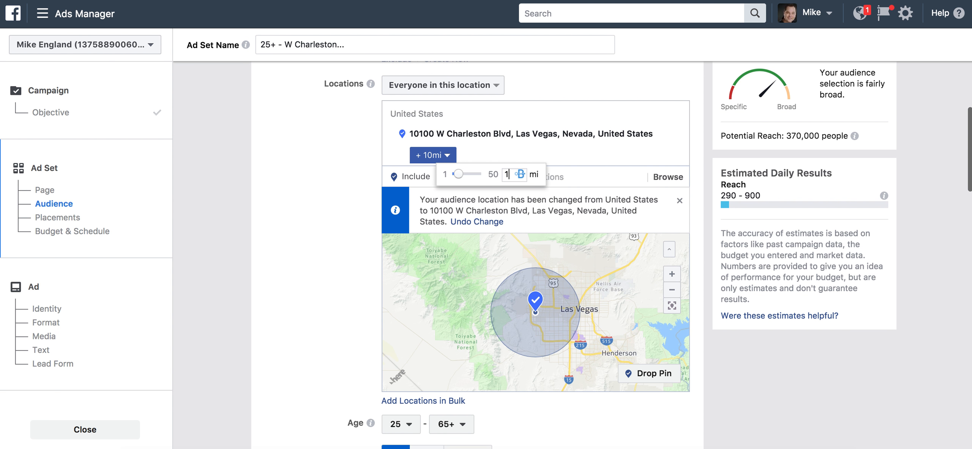
type("2")
key("Return")
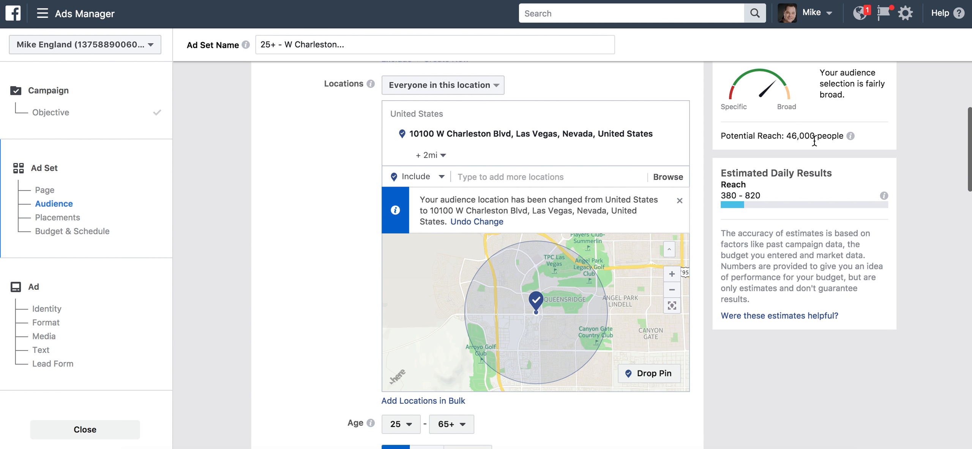
Set the minimum audience age to 30
scroll(281, 347, "down", 5)
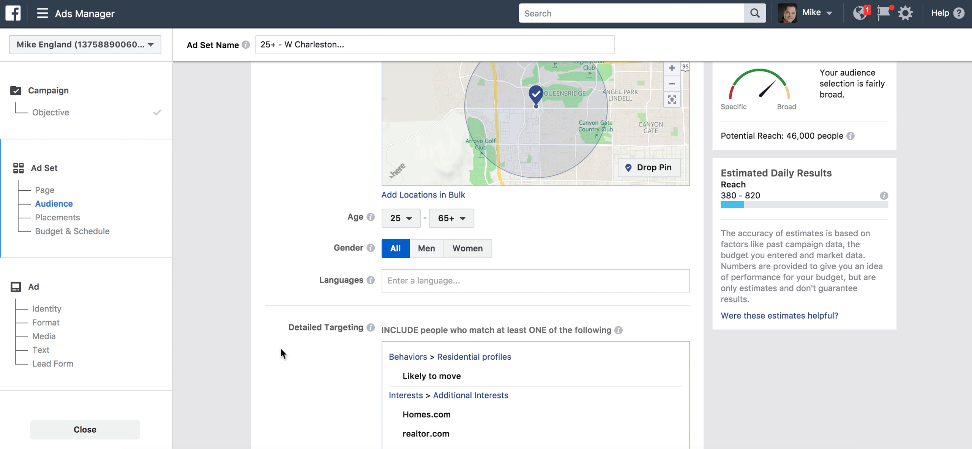
left_click(406, 228)
scroll(410, 292, "down", 3)
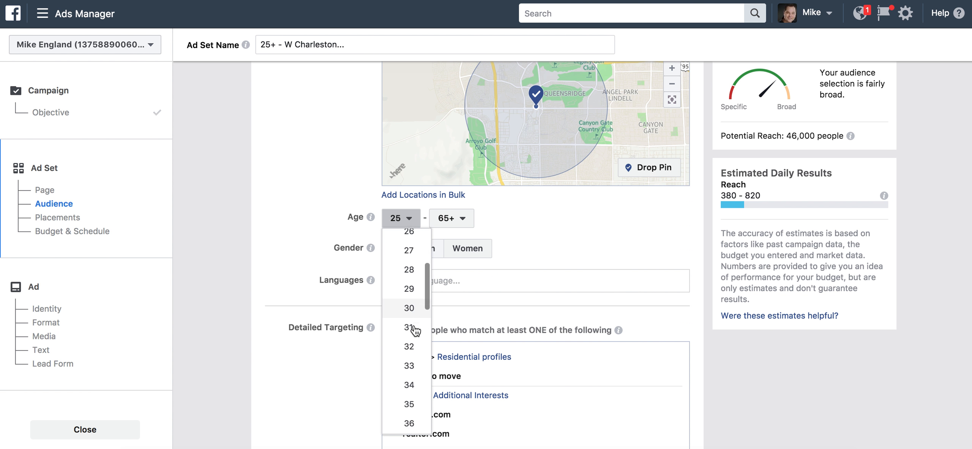
left_click(409, 299)
scroll(298, 212, "down", 2)
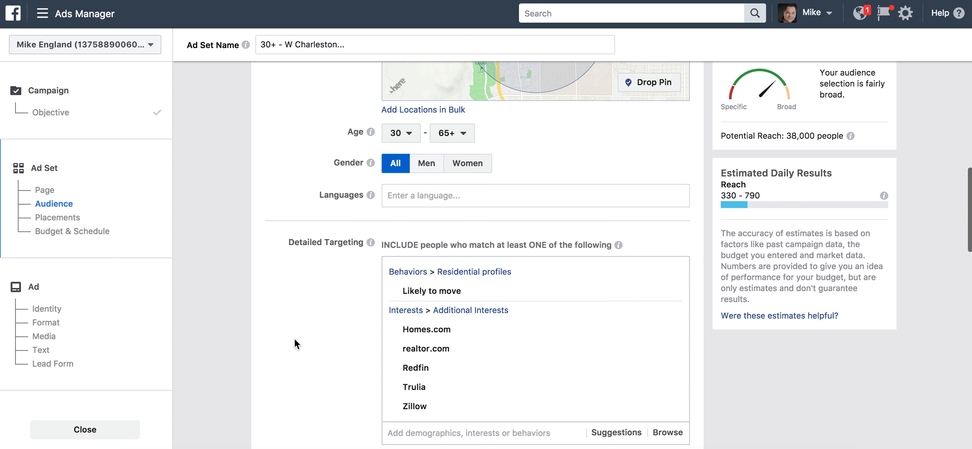
scroll(294, 338, "down", 5)
scroll(294, 338, "up", 2)
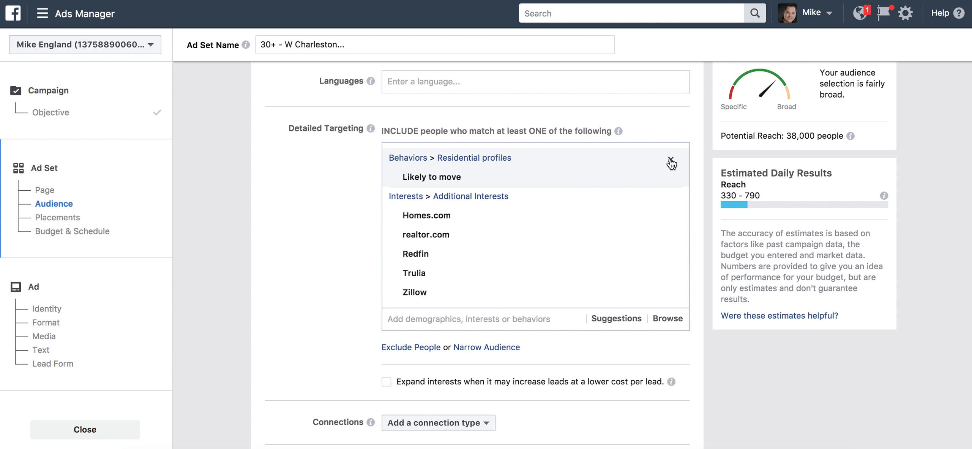
Replace the Likely to move behavior and real-estate interests with the Homeowners demographic
left_click(670, 160)
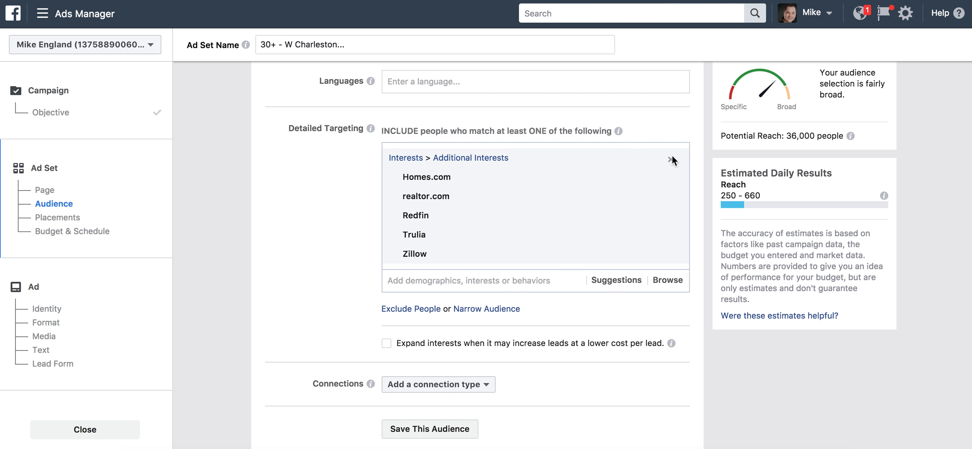
left_click(670, 159)
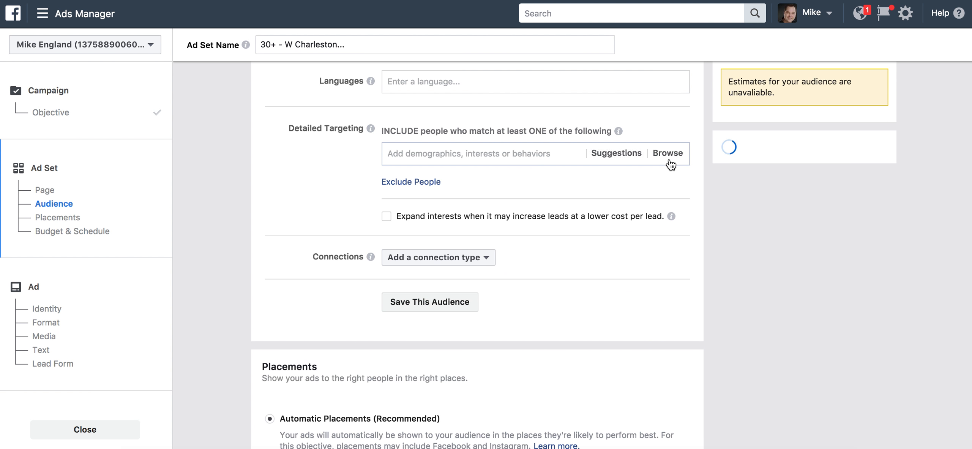
left_click(545, 161)
type("Homeowners")
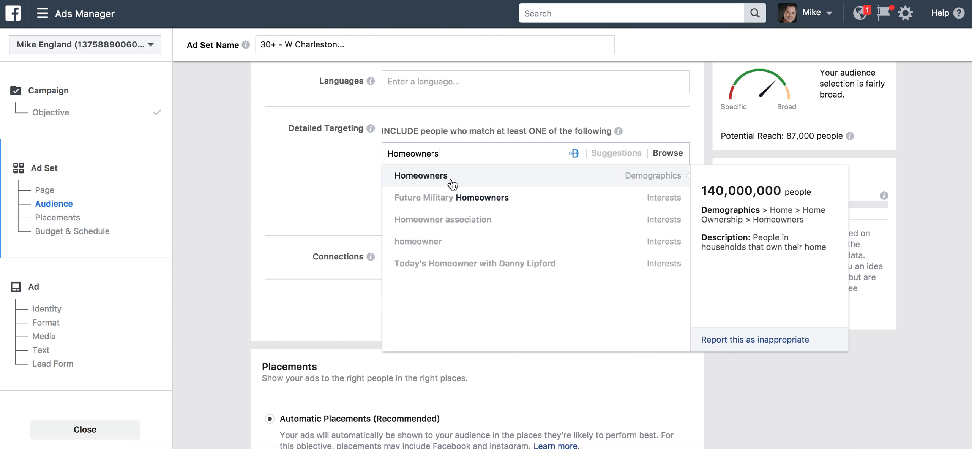
left_click(452, 181)
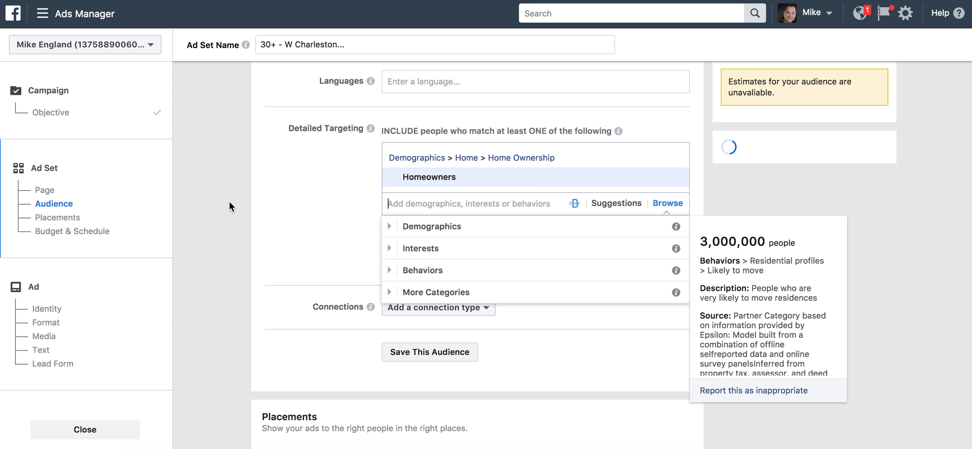
left_click(333, 224)
scroll(334, 224, "up", 5)
scroll(333, 224, "up", 4)
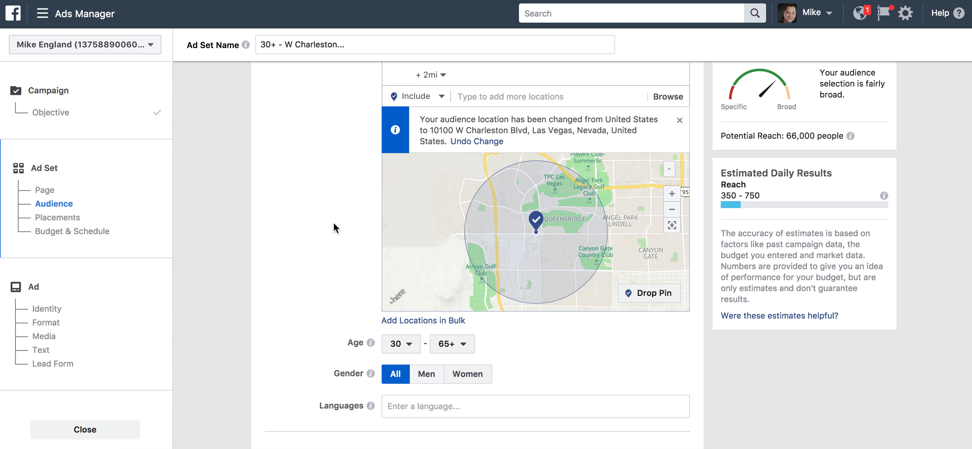
Shrink the W Charleston Blvd radius from 2 mi to 1 mi
left_click(443, 76)
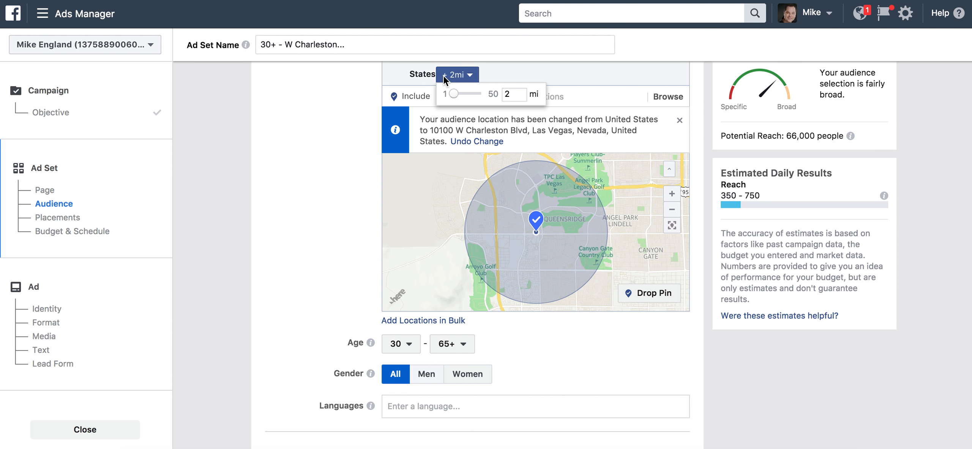
key("BackSpace")
type("1")
key("Return")
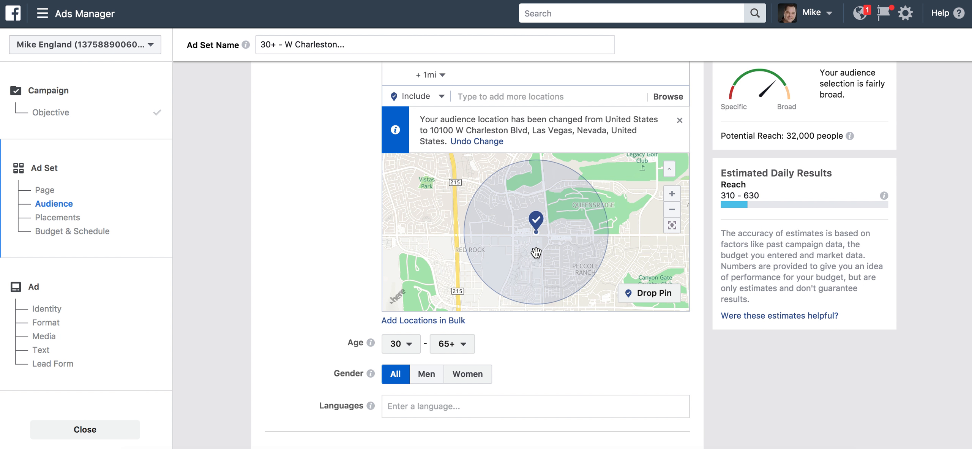
left_click_drag(569, 239, 539, 255)
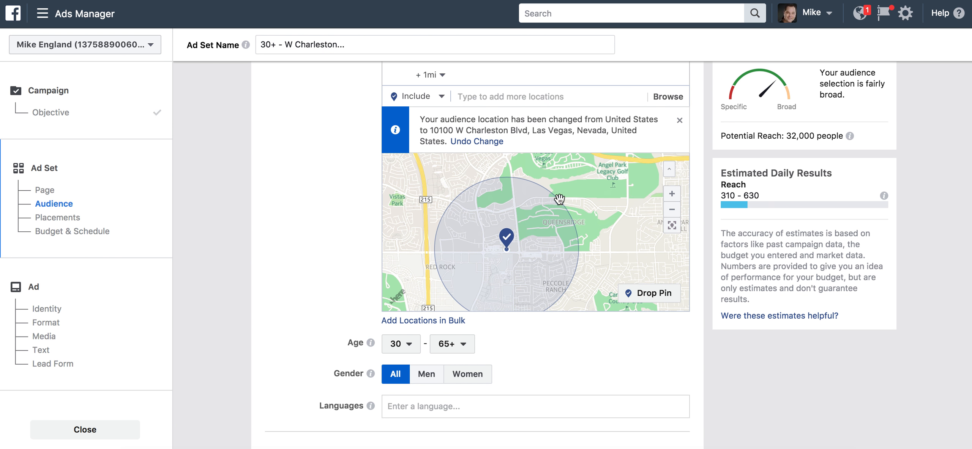
left_click(642, 298)
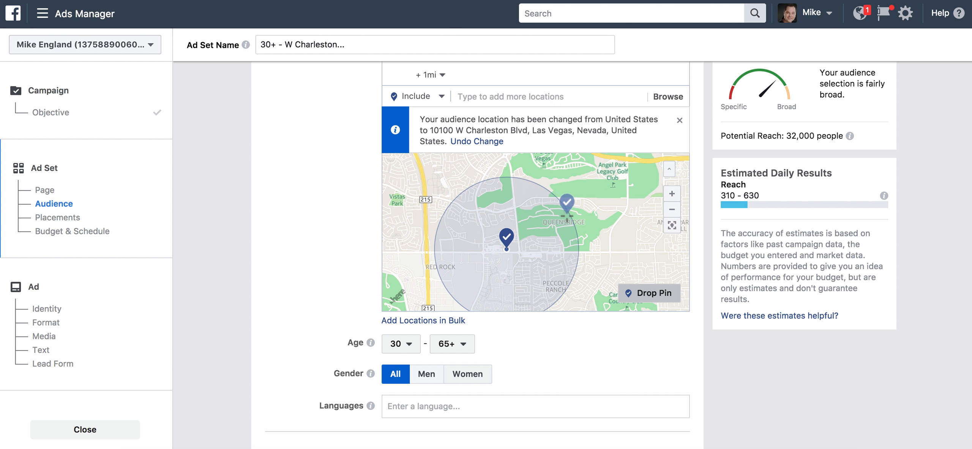
left_click(579, 224)
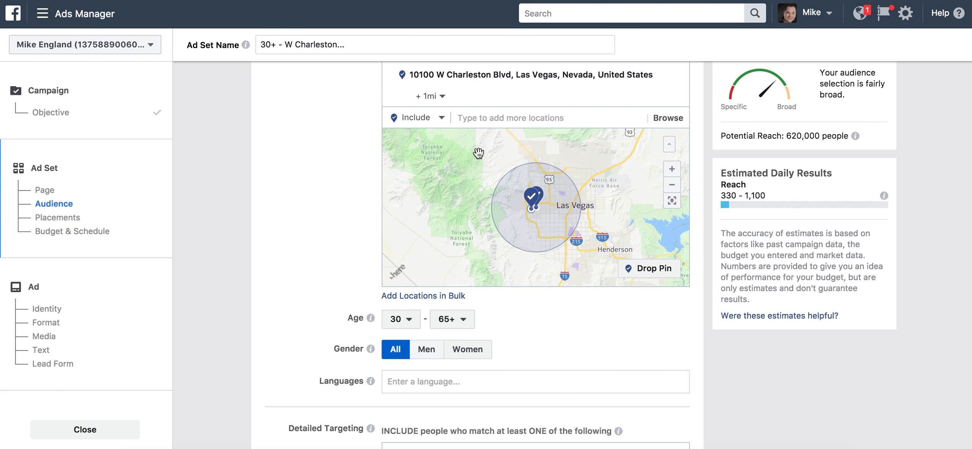
scroll(312, 128, "up", 3)
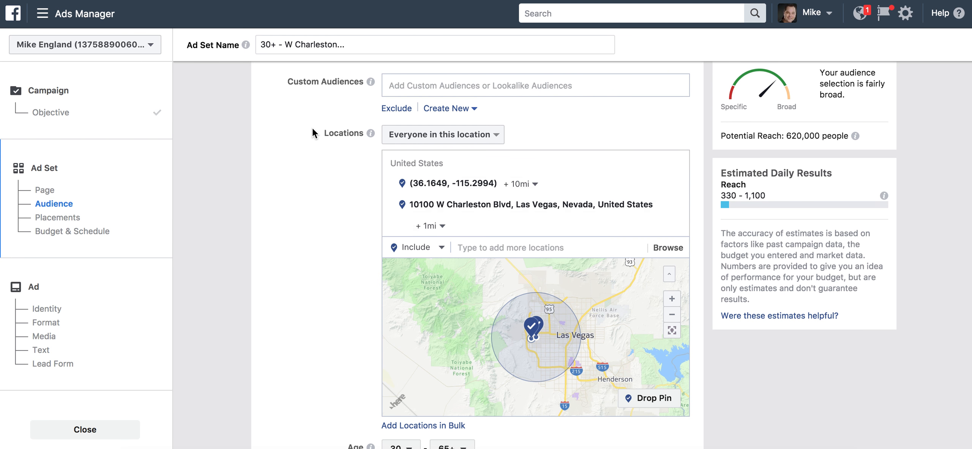
left_click(520, 184)
double_click(562, 207)
type("1")
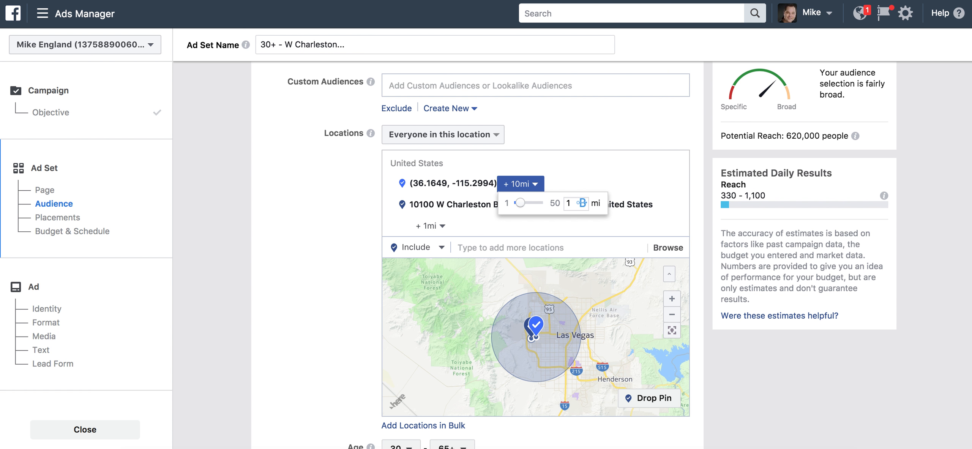
key("Return")
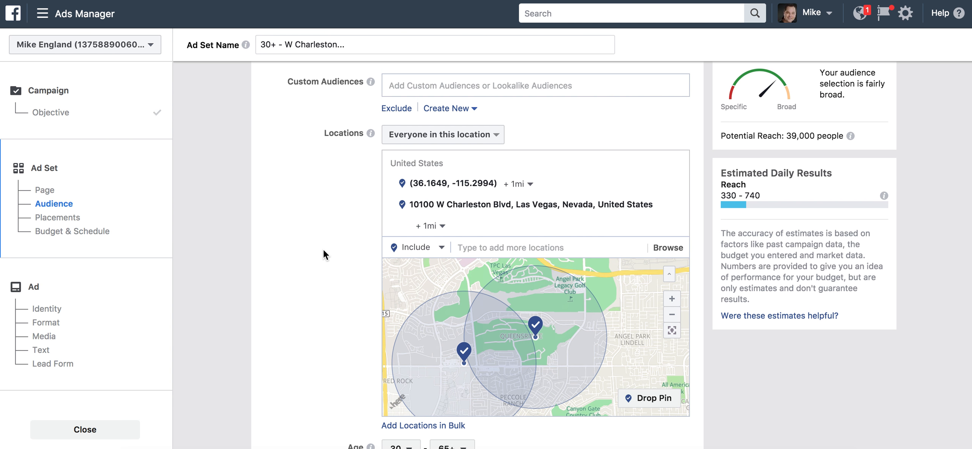
scroll(323, 249, "down", 3)
mouse_move(474, 154)
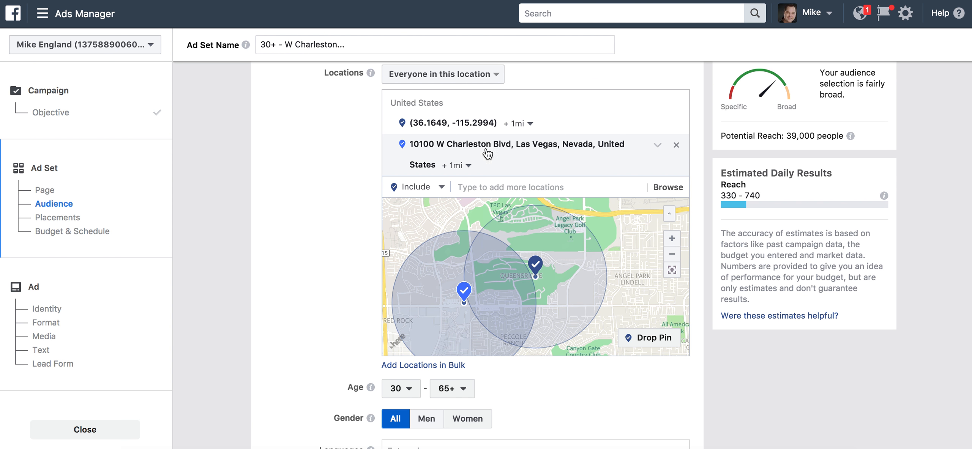
left_click(676, 145)
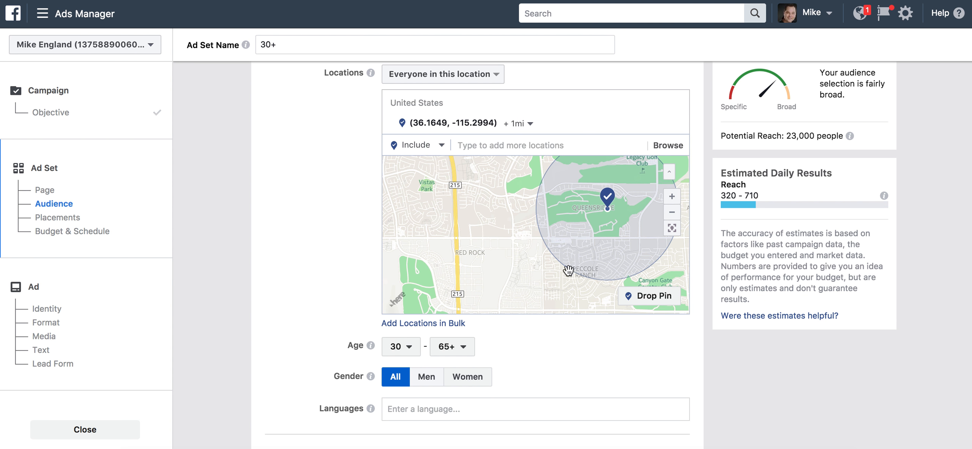
Drop a 1 mi pin near Peccole Ranch and exclude the (36.1499, -115.3049) pin
left_click(653, 302)
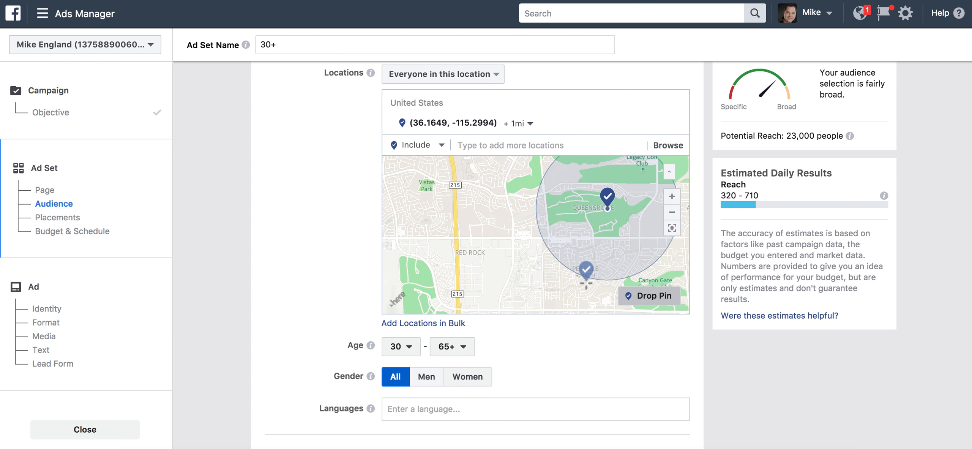
left_click(585, 283)
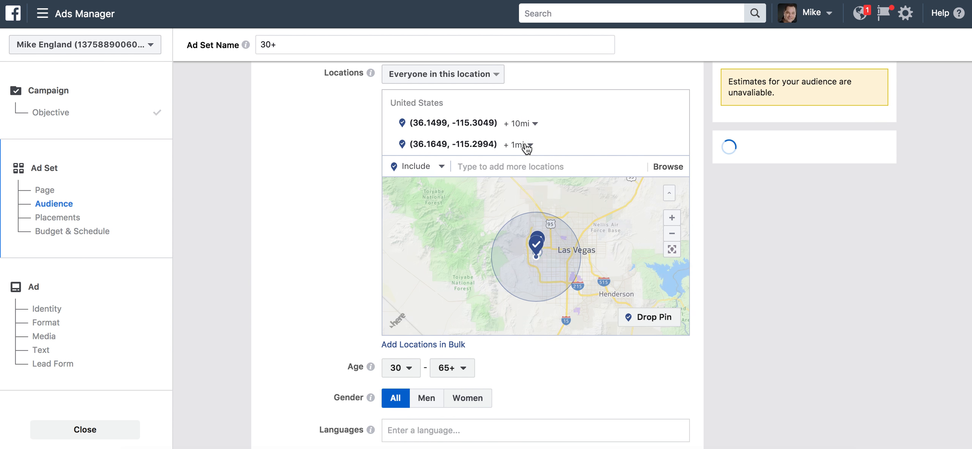
double_click(572, 142)
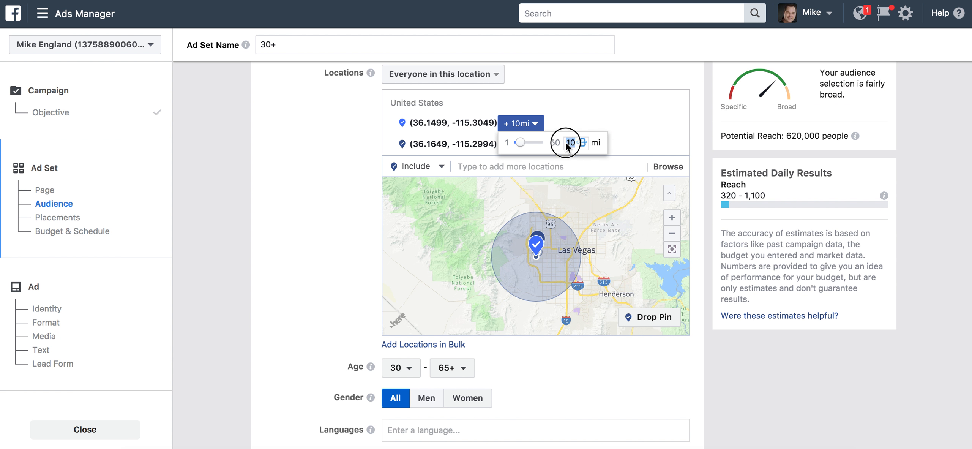
type("1")
key("Return")
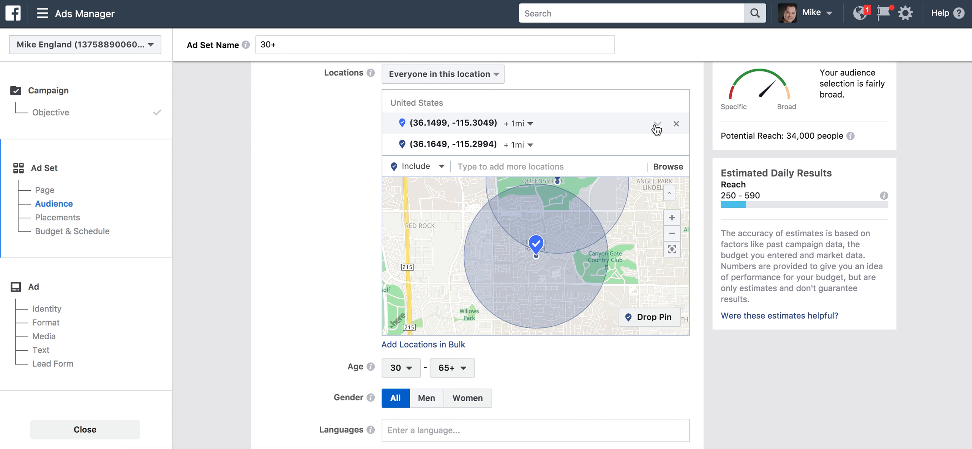
left_click(658, 125)
left_click(624, 139)
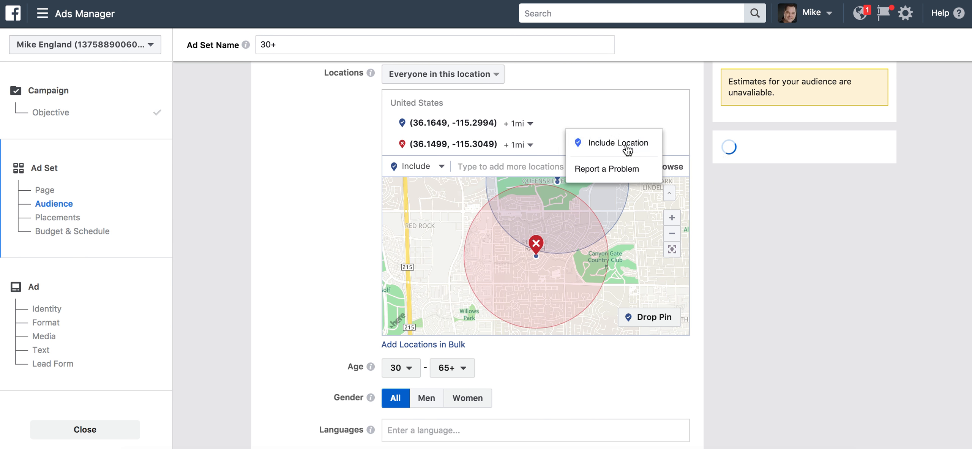
Add another excluded 1 mi pin and remove the (36.1499, -115.3049) pin
mouse_move(535, 255)
left_mouse_down()
mouse_move(537, 265)
mouse_move(537, 231)
mouse_move(534, 249)
left_mouse_up()
left_click(653, 320)
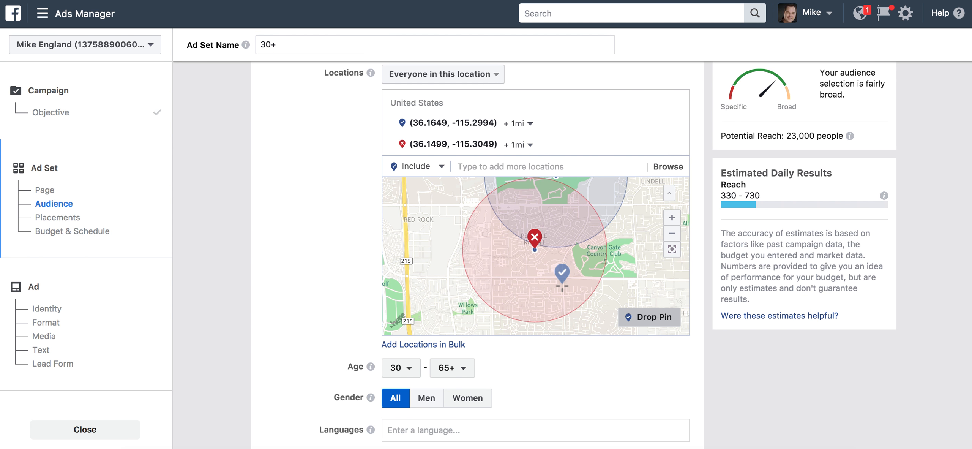
key("Escape")
left_click(562, 286)
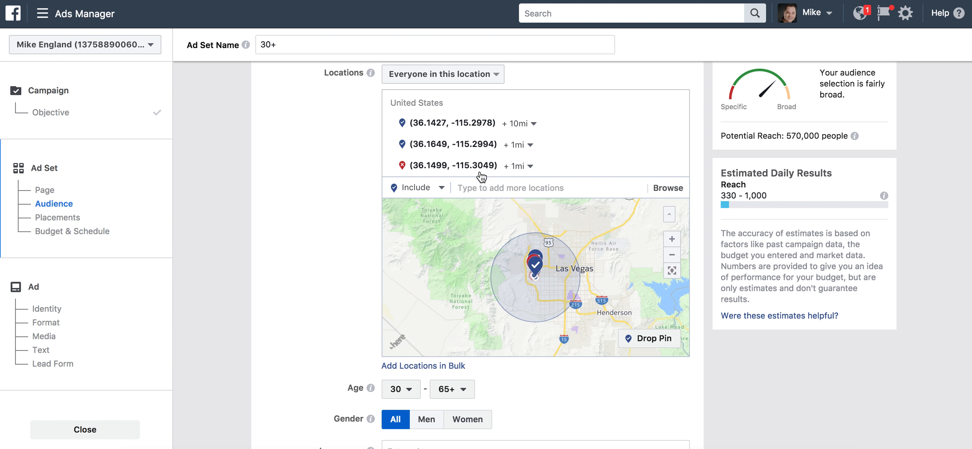
left_click(532, 124)
double_click(567, 143)
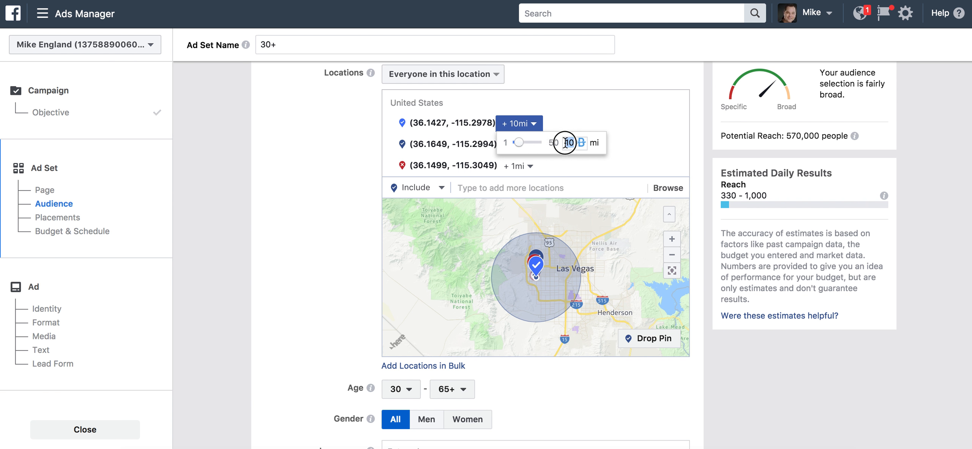
type("1")
key("Return")
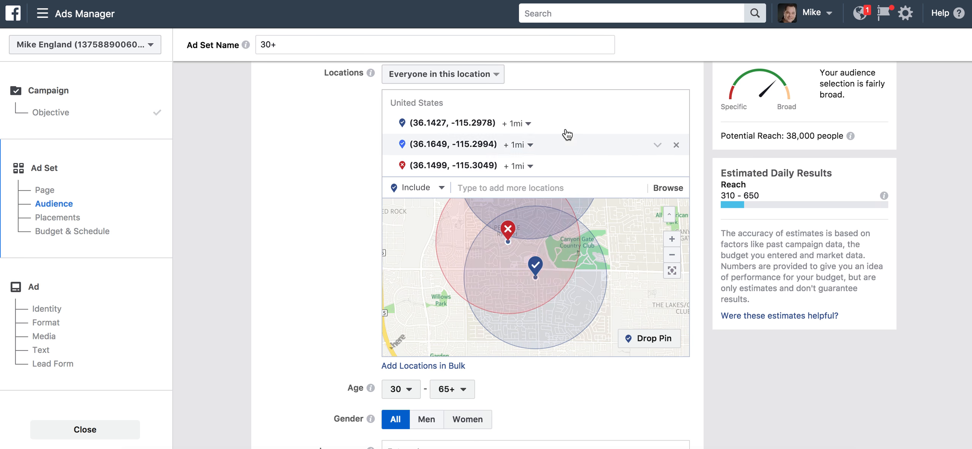
left_click(657, 124)
left_click(628, 143)
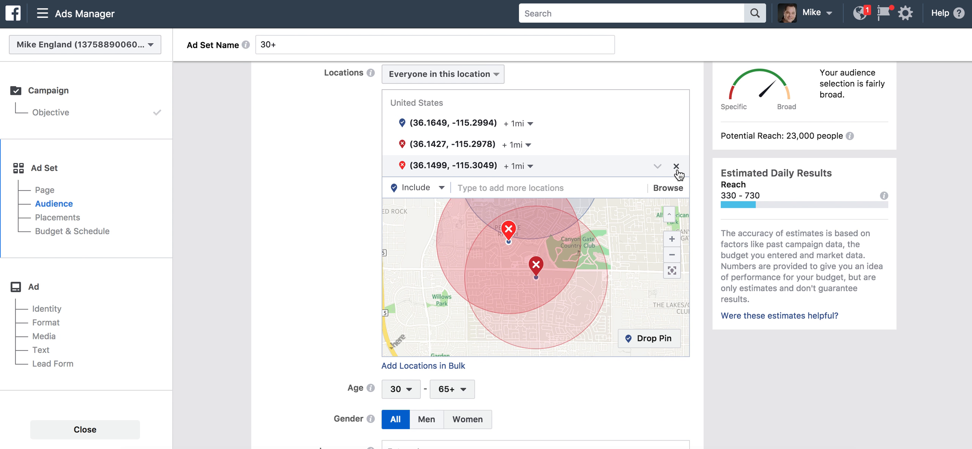
left_click(676, 166)
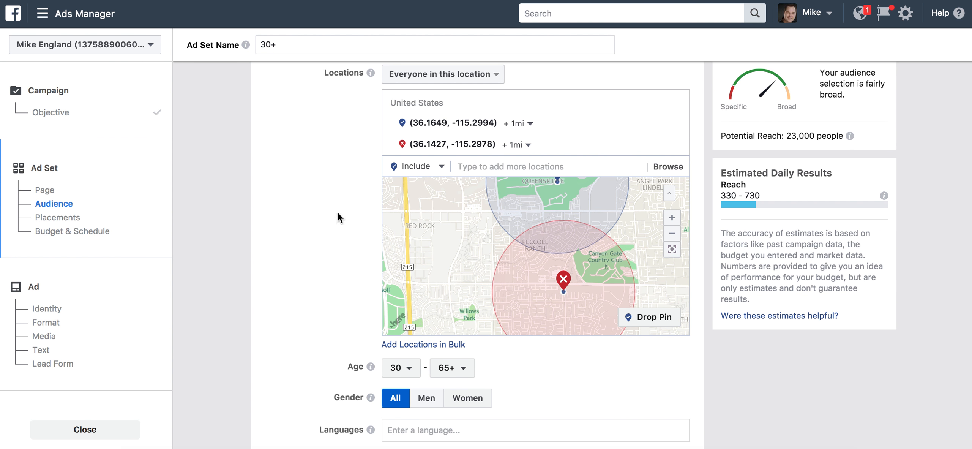
Zoom the map out to review the included and excluded pins
scroll(533, 234, "up", 2)
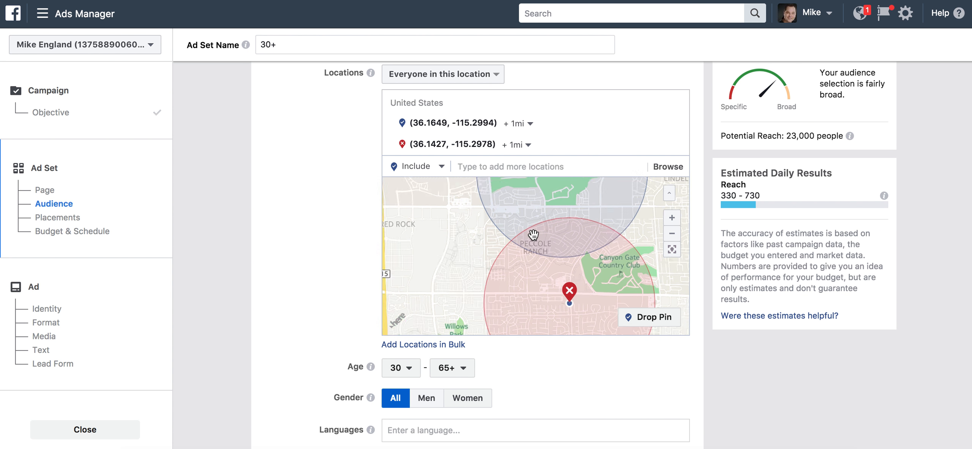
scroll(533, 234, "down", 2)
scroll(533, 234, "up", 2)
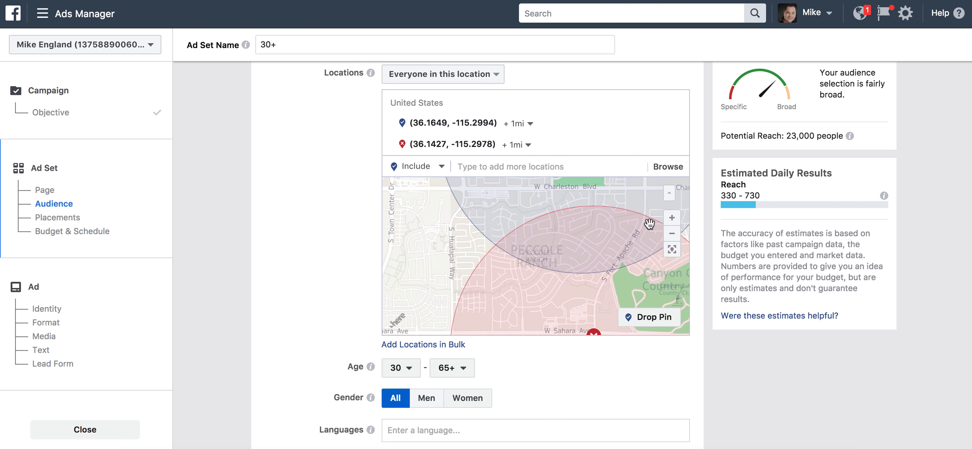
left_click(672, 232)
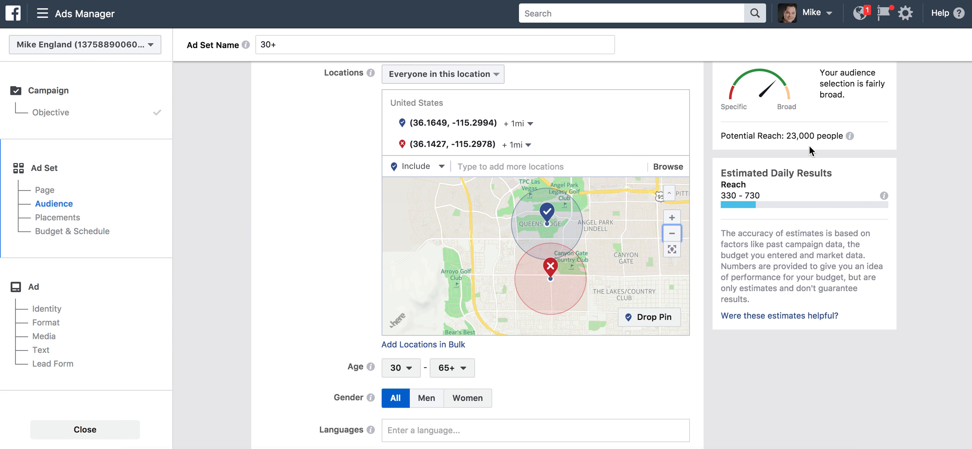
scroll(330, 329, "down", 3)
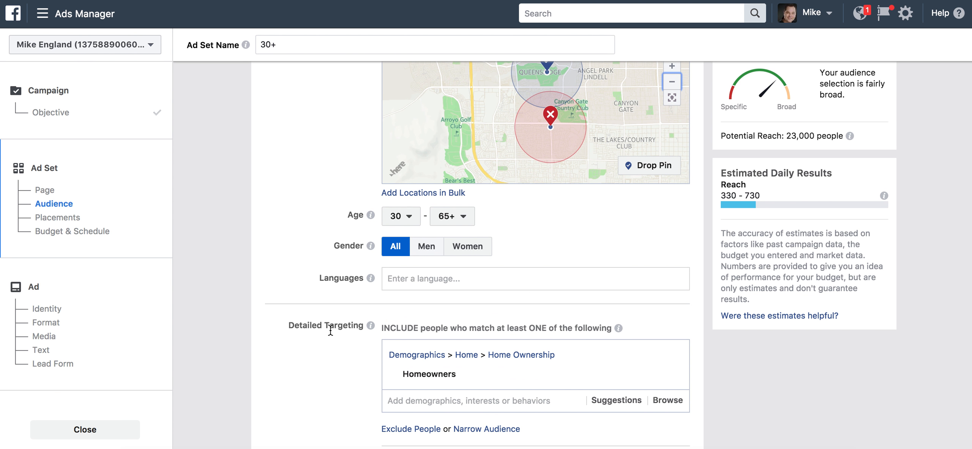
scroll(293, 294, "up", 5)
scroll(293, 300, "up", 3)
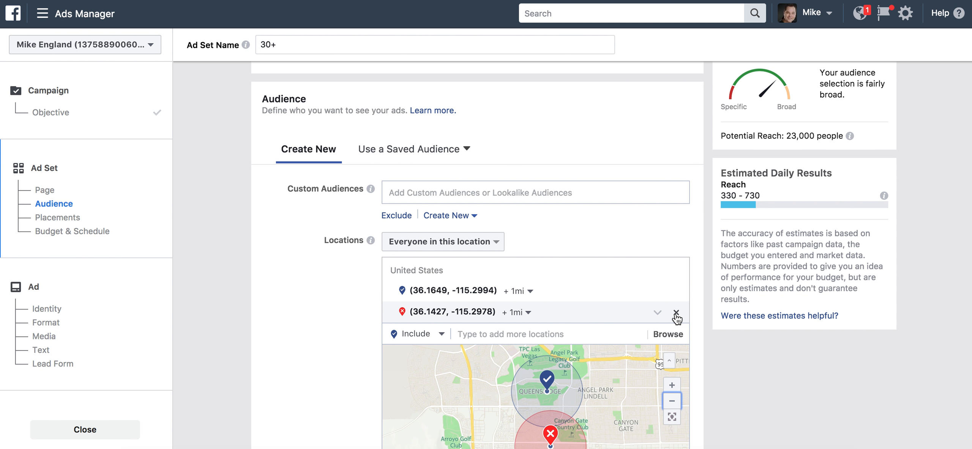
Replace both pin locations with the Las Vegas ZIP code 89144
left_click(676, 311)
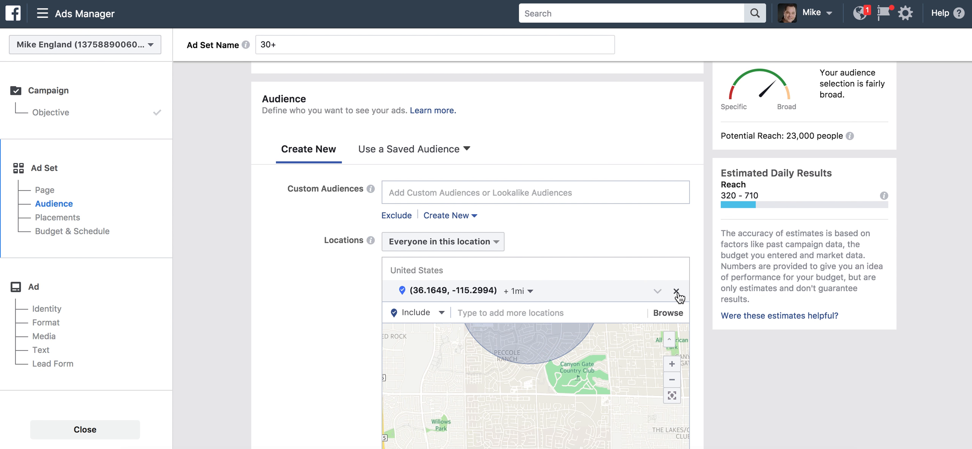
left_click(675, 290)
left_click(500, 267)
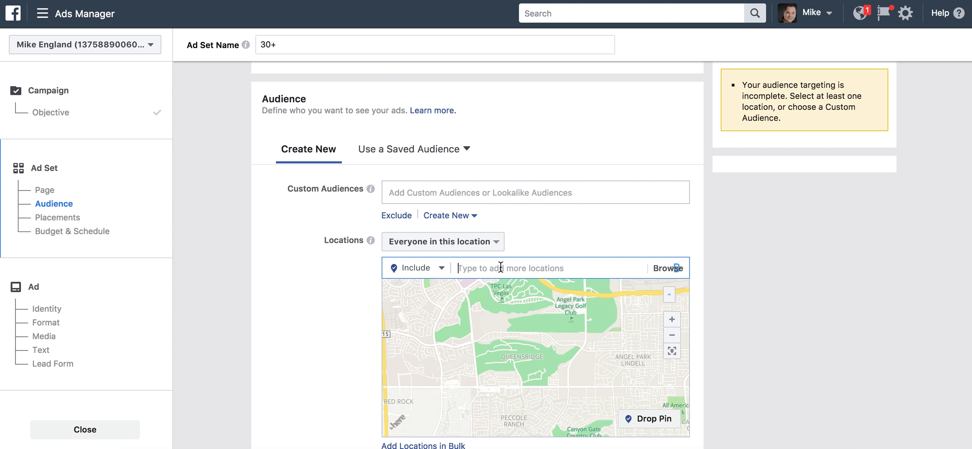
type("89144")
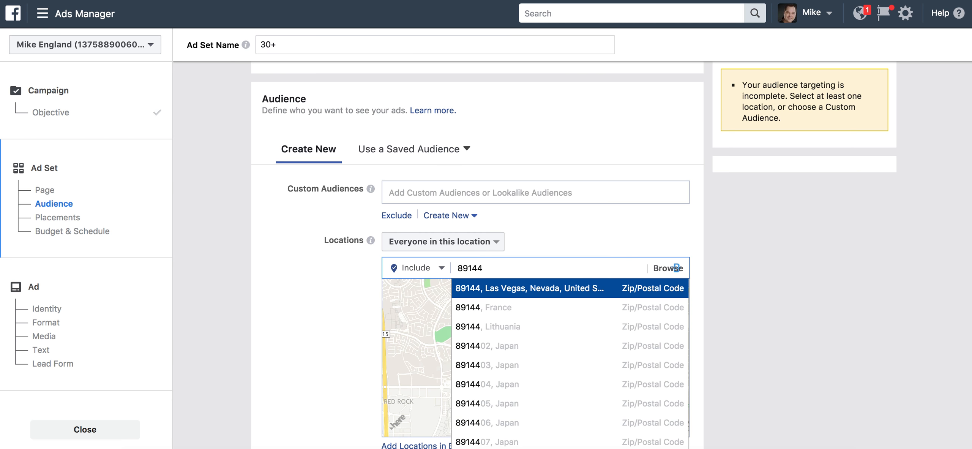
left_click(492, 292)
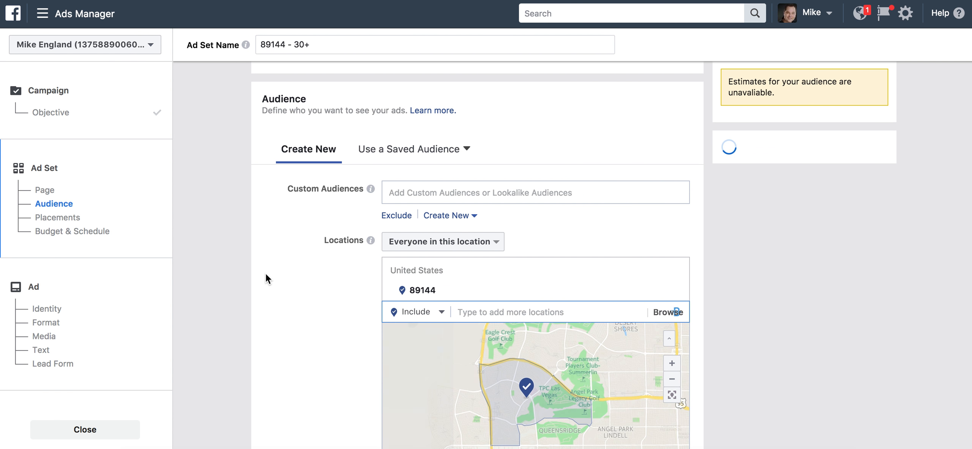
Set the audience minimum age to 25
scroll(266, 275, "down", 1)
scroll(266, 274, "down", 3)
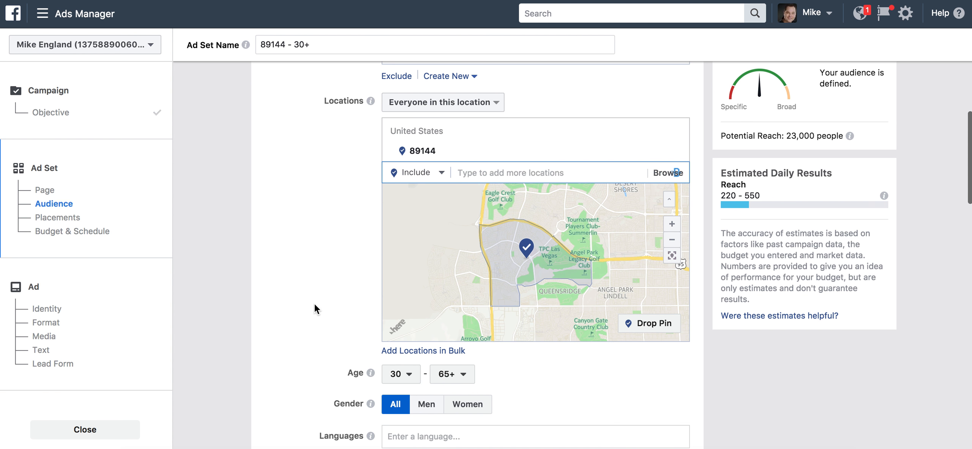
scroll(315, 303, "down", 4)
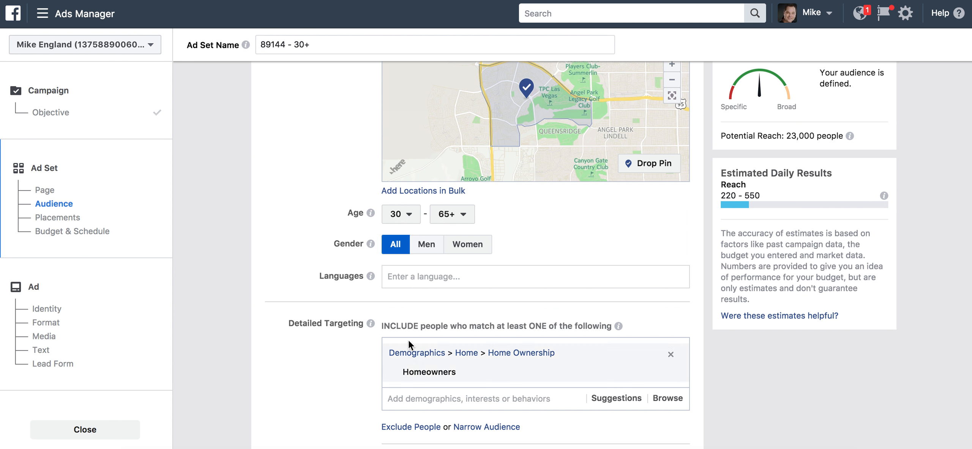
left_click(402, 220)
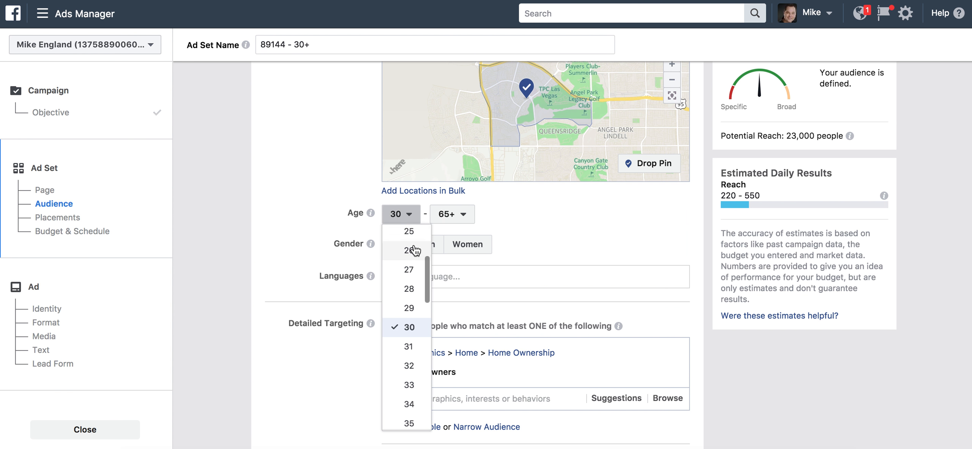
left_click(416, 237)
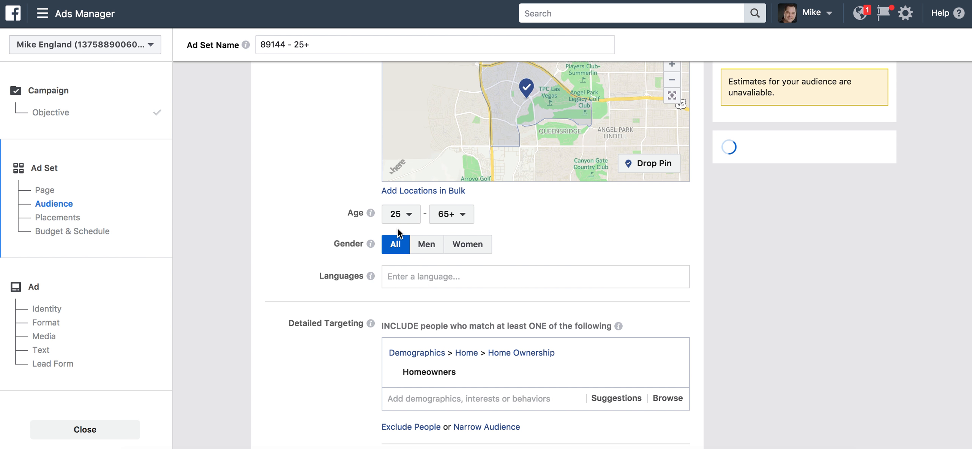
left_click(402, 216)
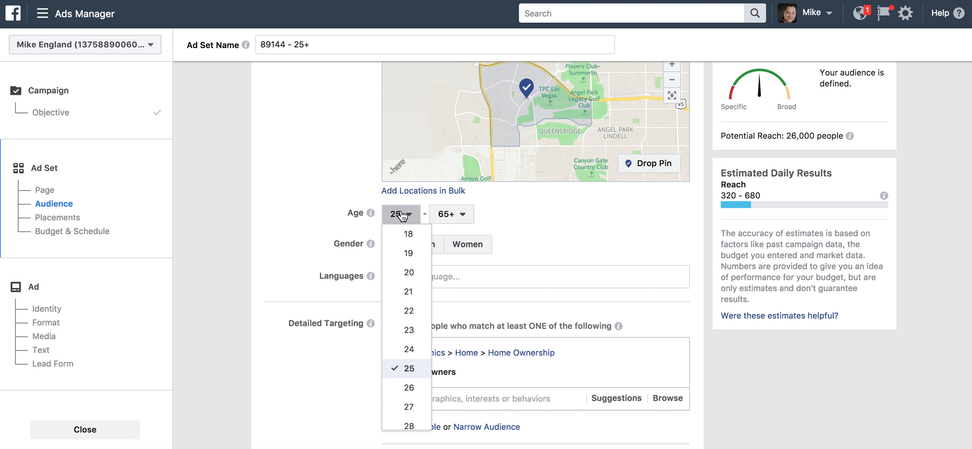
left_click(402, 216)
scroll(315, 162, "up", 5)
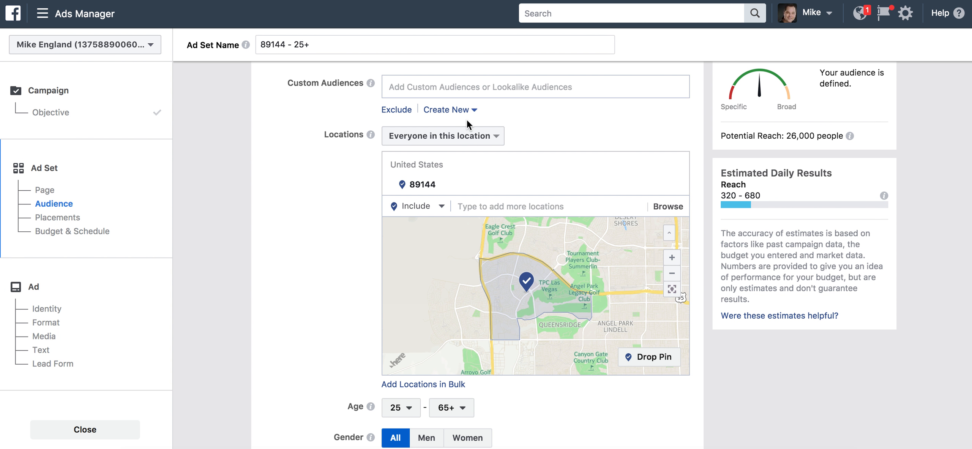
Target people recently in ZIP 89144, after briefly trying people traveling there
left_click(456, 138)
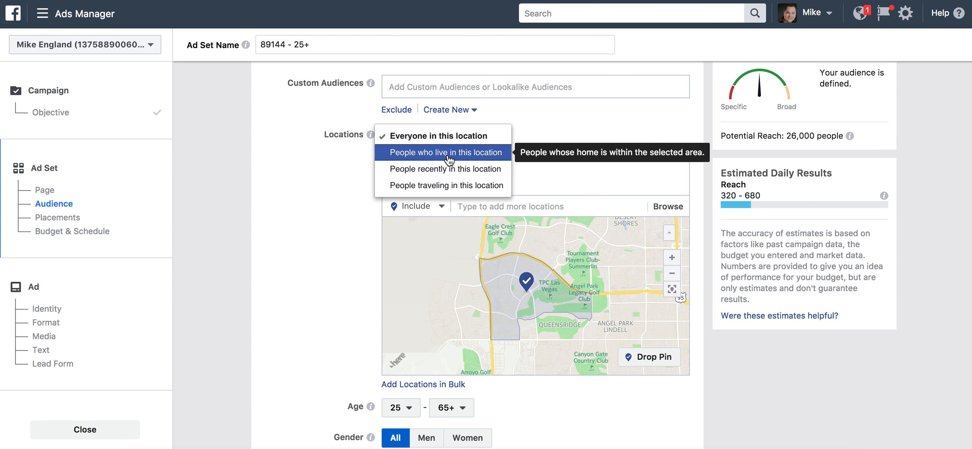
left_click(429, 175)
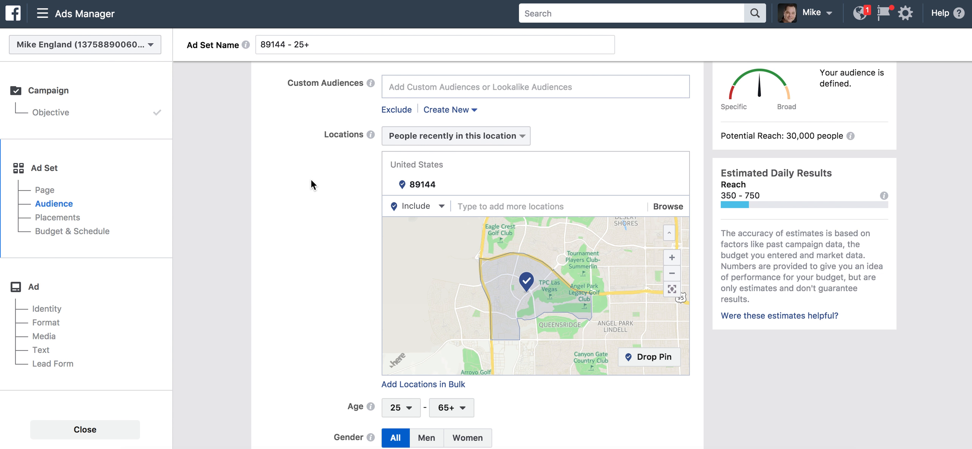
left_click(454, 144)
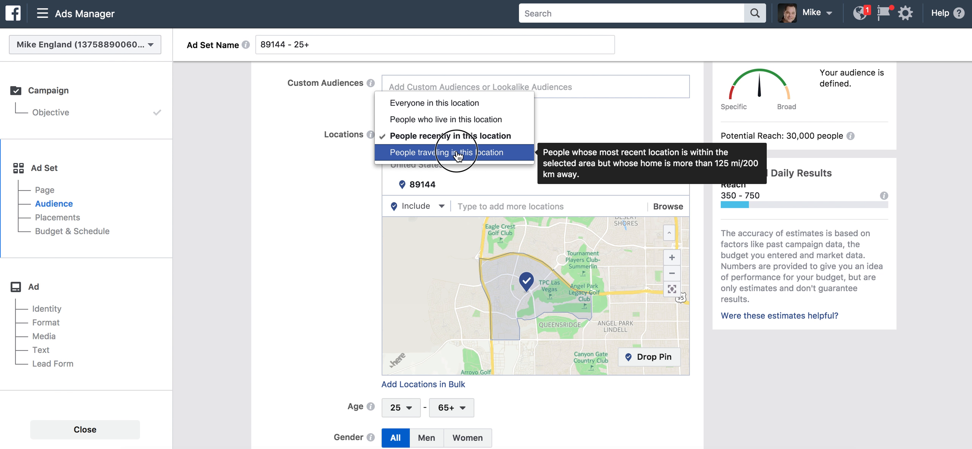
left_click(450, 150)
left_click(461, 138)
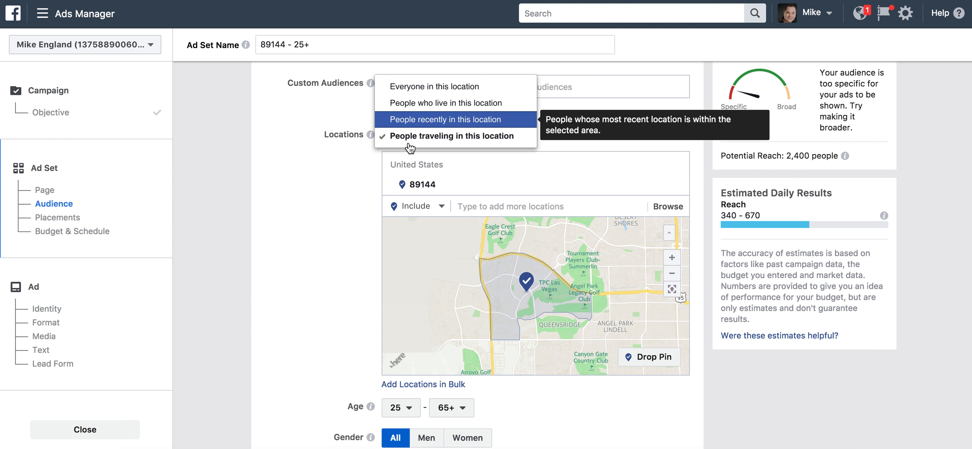
left_click(466, 120)
scroll(285, 223, "down", 10)
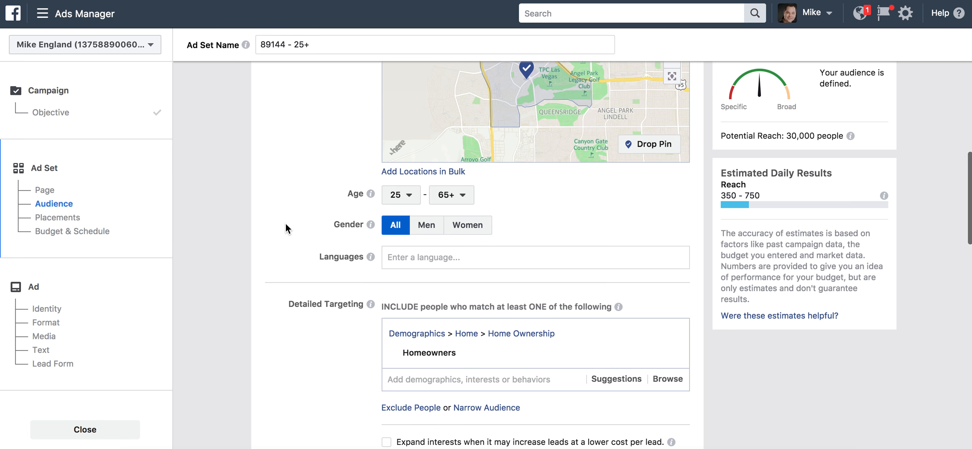
Replace the Homeowners targeting with the Likely to move behavior
mouse_move(641, 249)
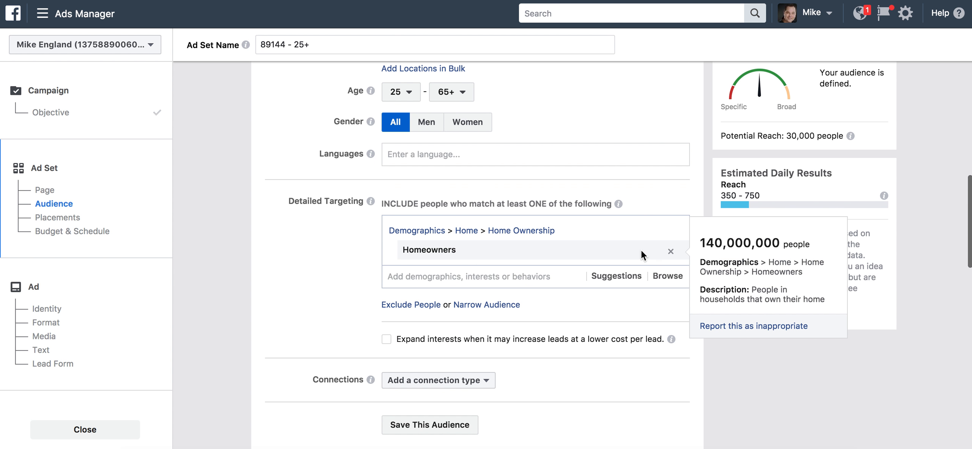
left_click(670, 251)
left_click(437, 230)
type("Likely to move")
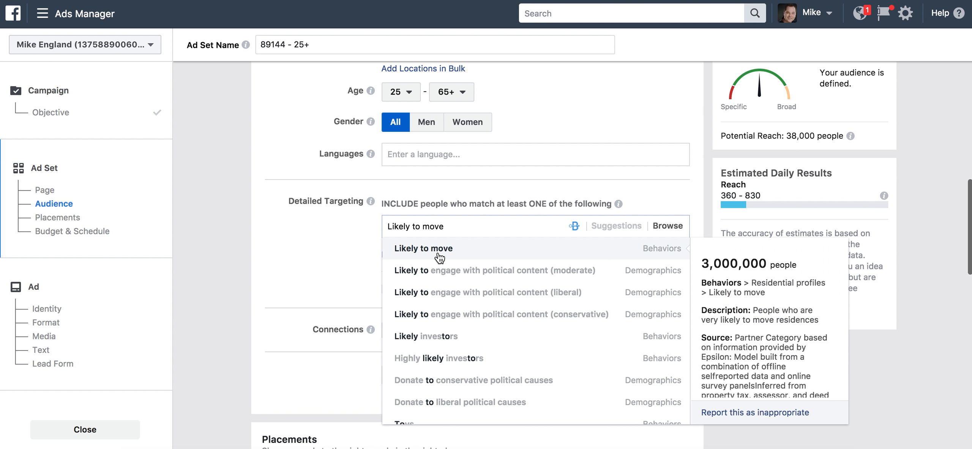
left_click(438, 252)
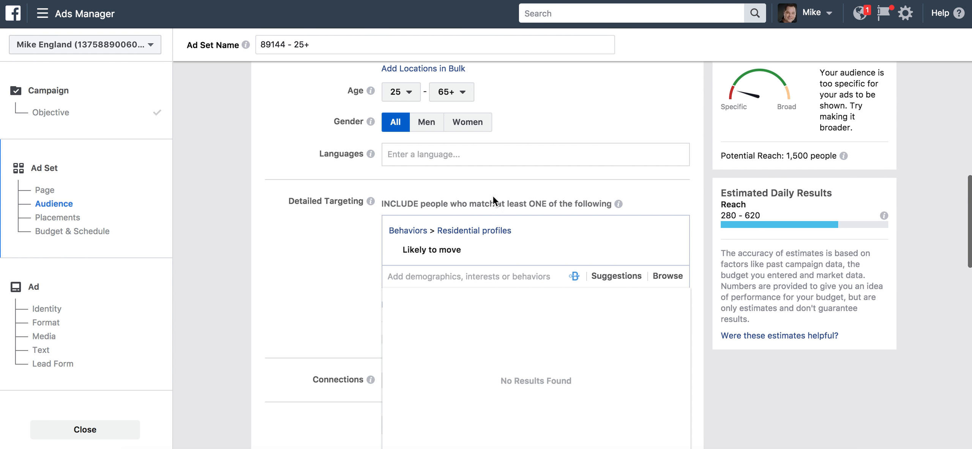
scroll(269, 217, "up", 8)
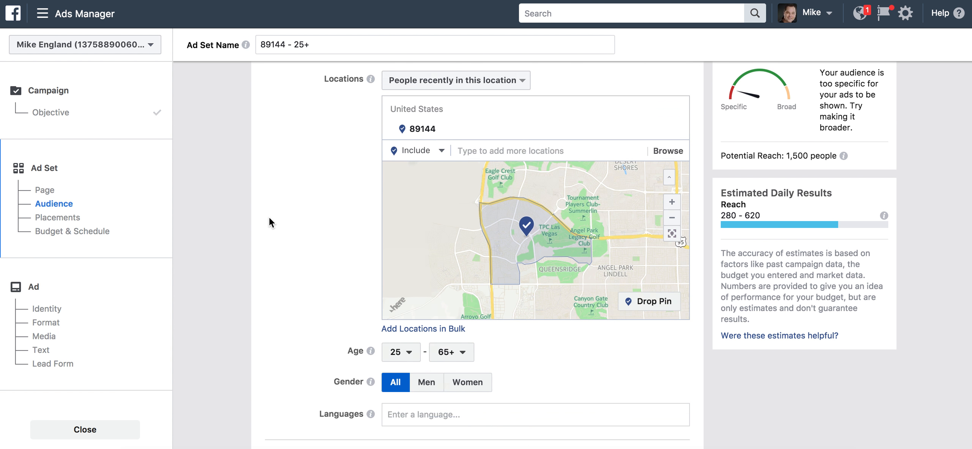
scroll(268, 217, "down", 9)
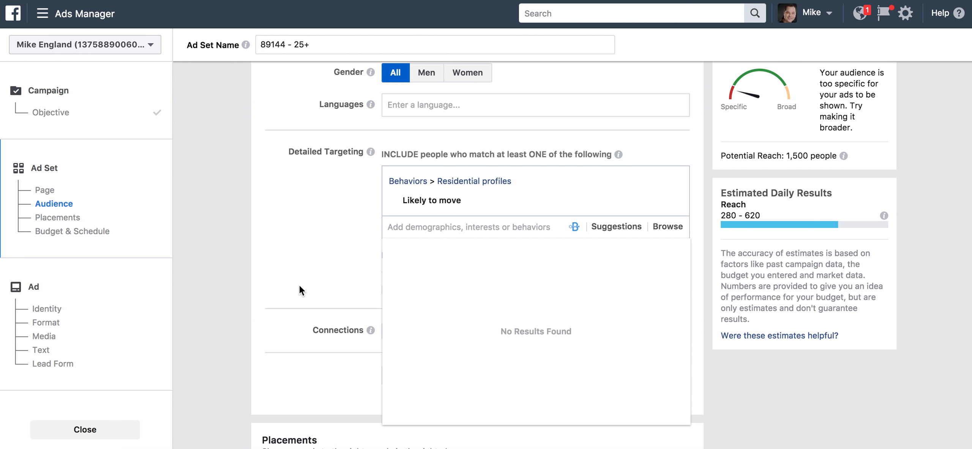
Add Zillow and the suggested Trulia as detailed targeting interests
type("zillow")
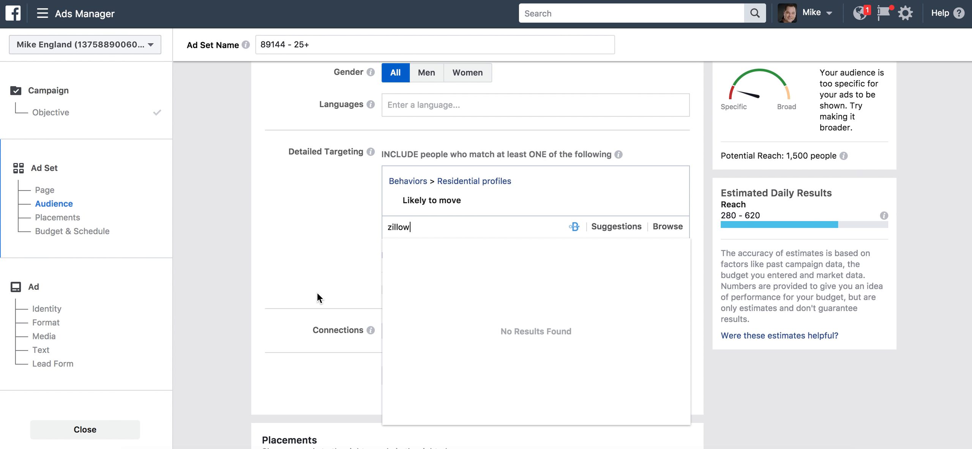
left_click(428, 251)
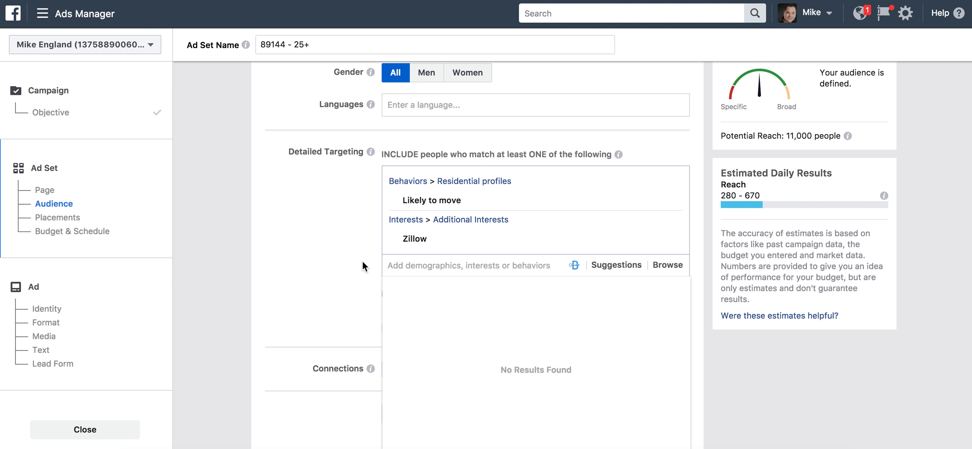
left_click(617, 266)
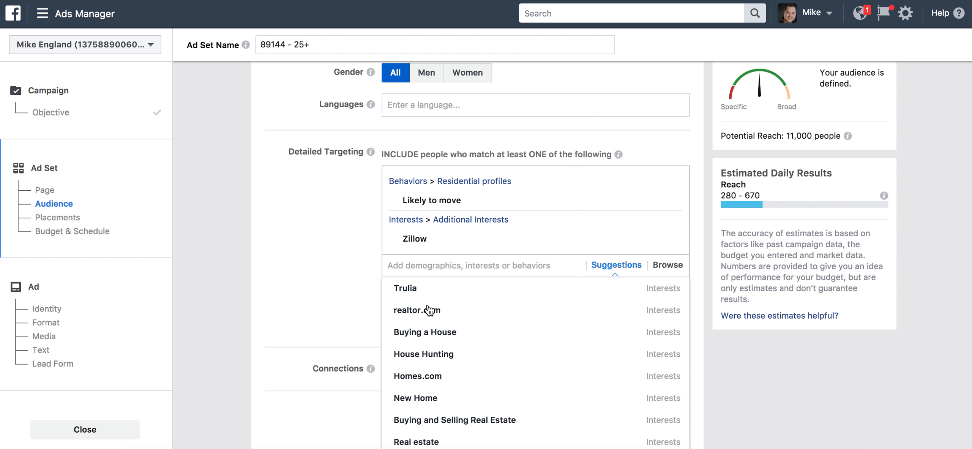
left_click(427, 292)
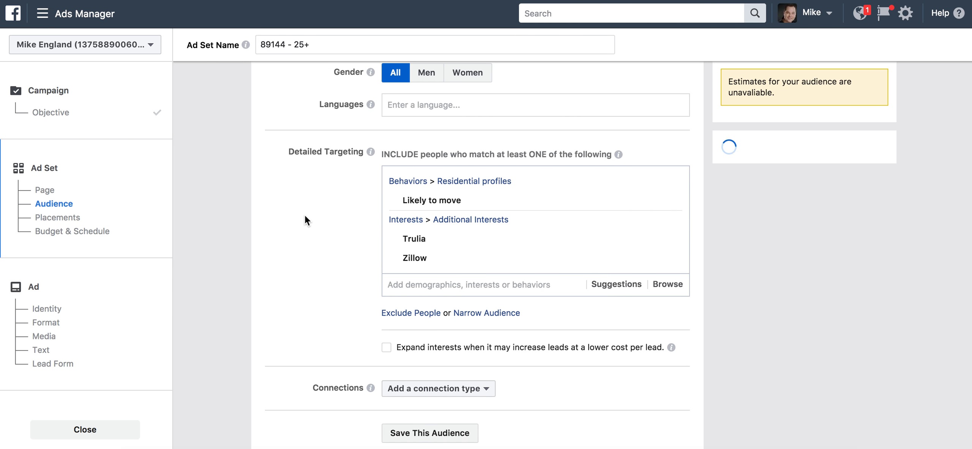
scroll(317, 180, "up", 10)
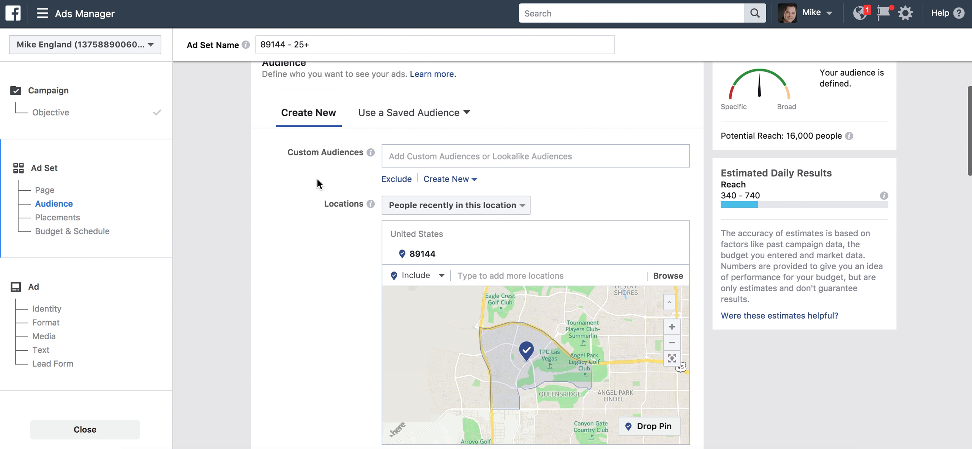
Switch the 89144 location to people who live there, cutting reach to 7,700
left_click(518, 206)
left_click(447, 173)
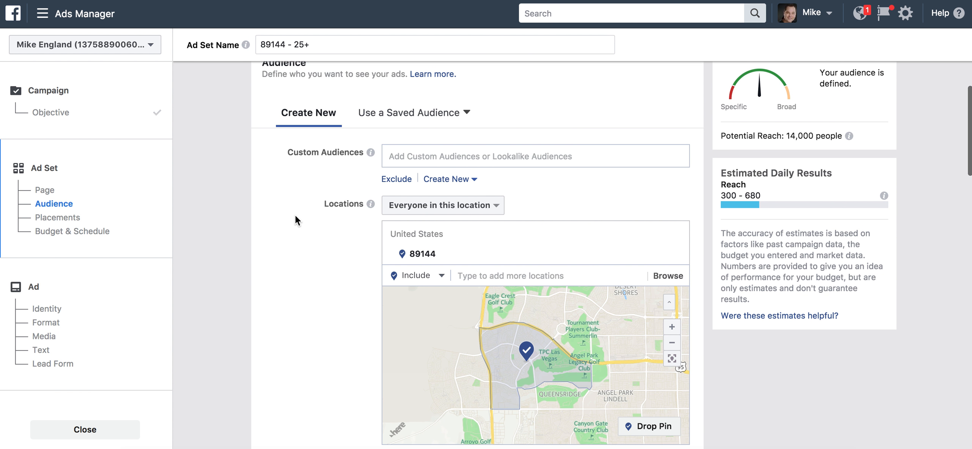
scroll(296, 217, "down", 9)
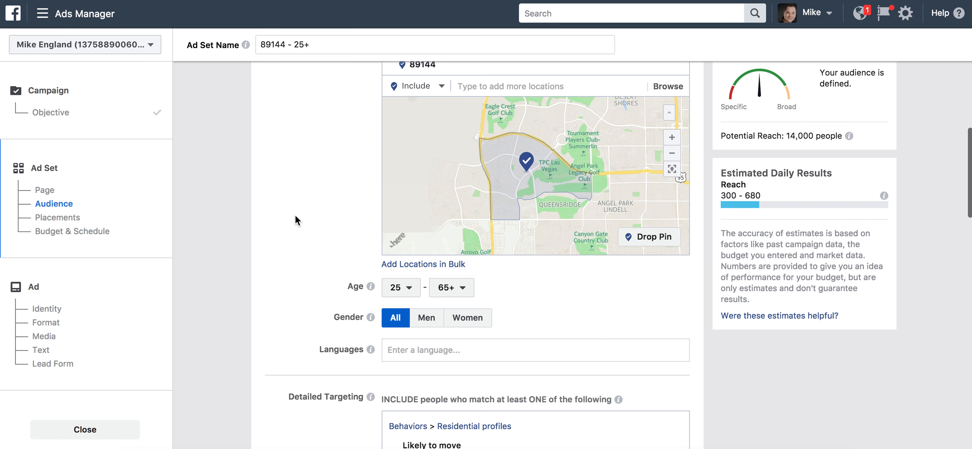
scroll(268, 210, "up", 8)
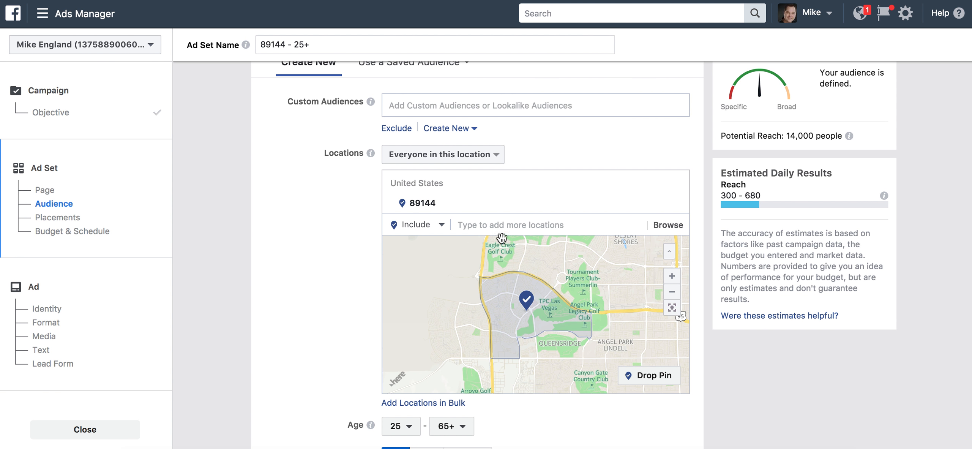
left_click(446, 160)
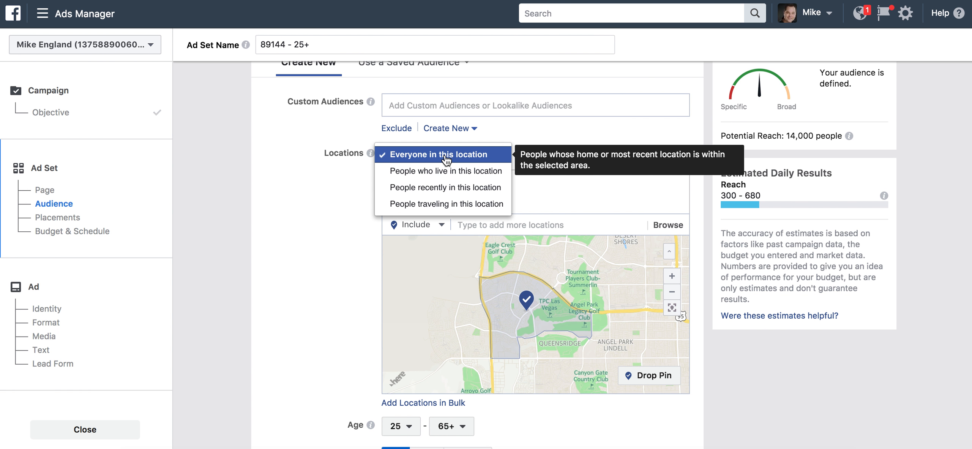
left_click(446, 172)
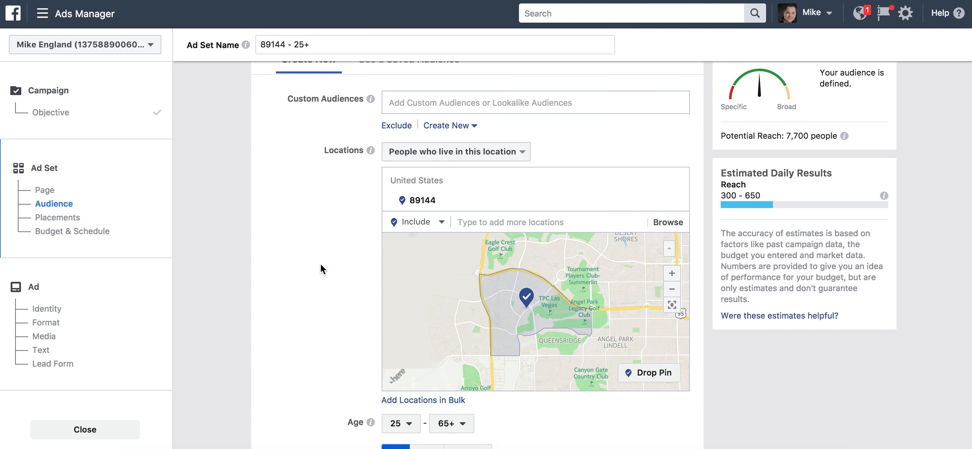
scroll(320, 268, "down", 6)
scroll(321, 266, "down", 4)
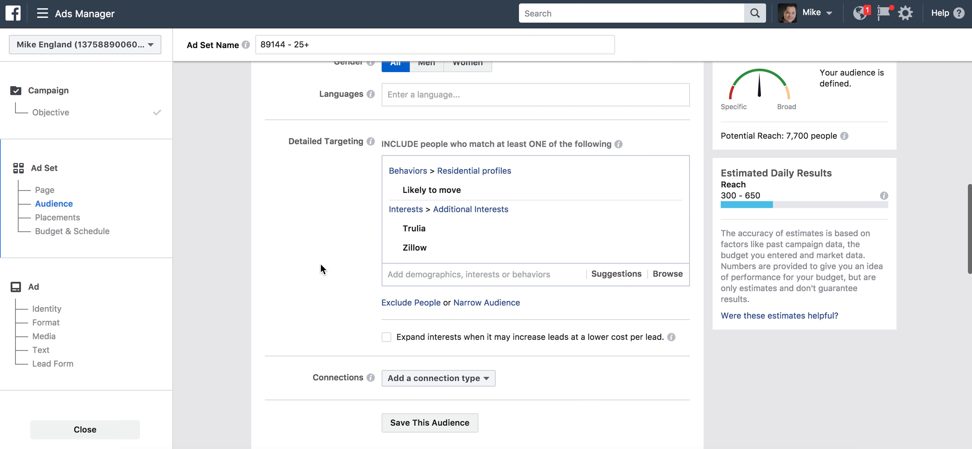
mouse_move(548, 191)
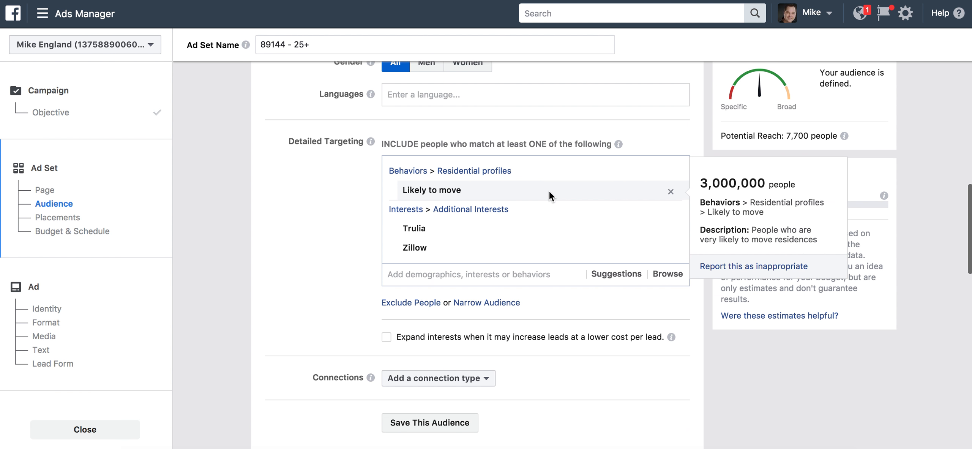
Remove Likely to move, Trulia and Zillow, then add and remove Homeowners
left_click(670, 192)
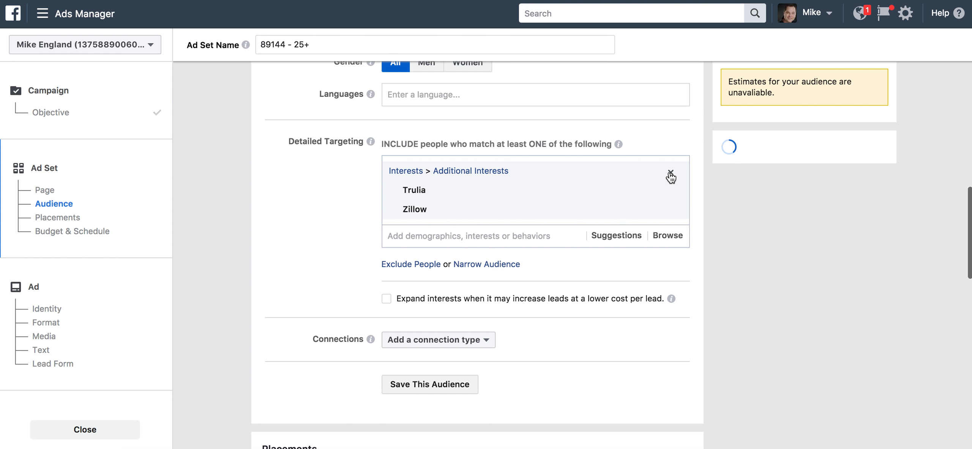
left_click(670, 176)
left_click(487, 167)
type("Homeowners")
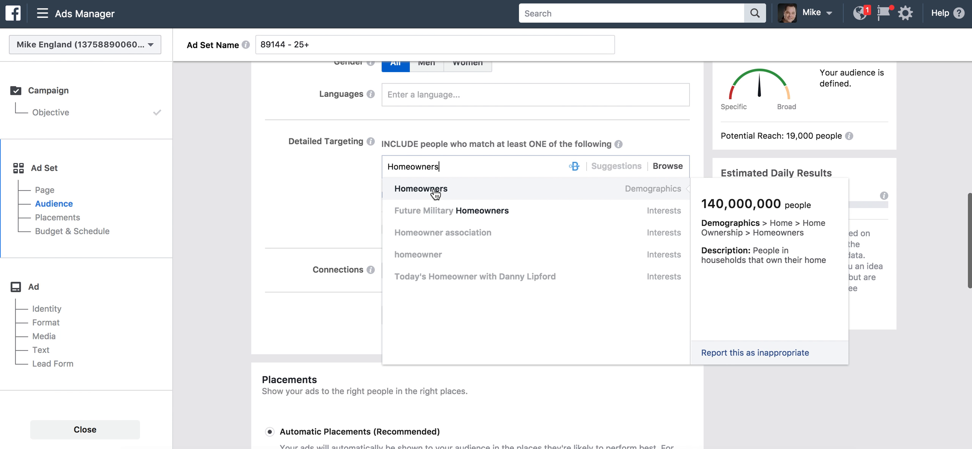
left_click(436, 192)
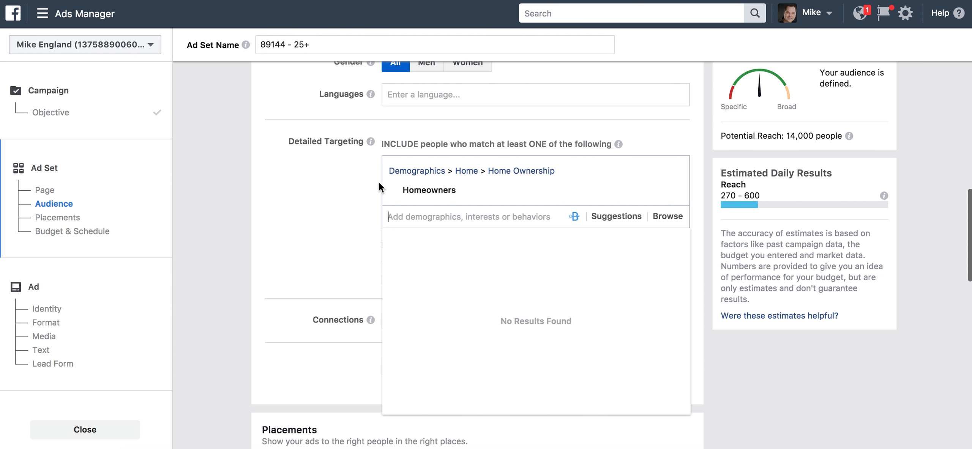
left_click(673, 174)
Replace ZIP 89144 with Las Vegas, Nevada, targeting everyone in this location
scroll(235, 144, "up", 8)
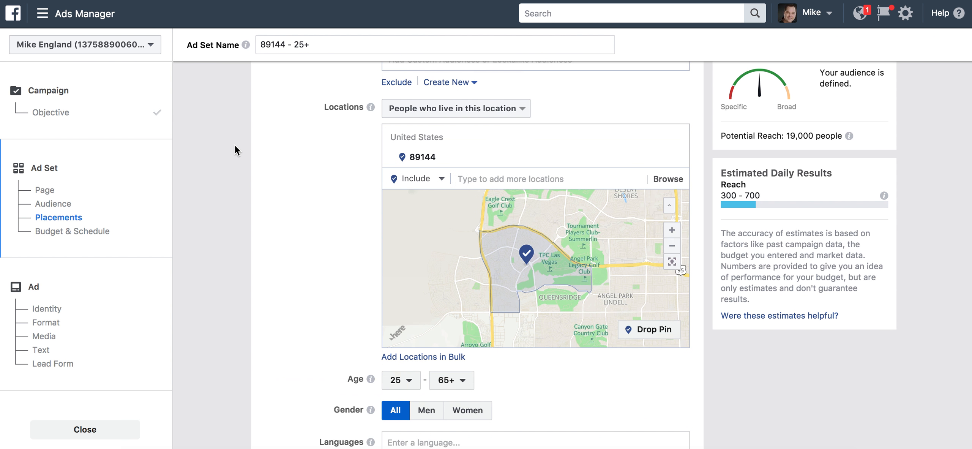
scroll(235, 146, "up", 1)
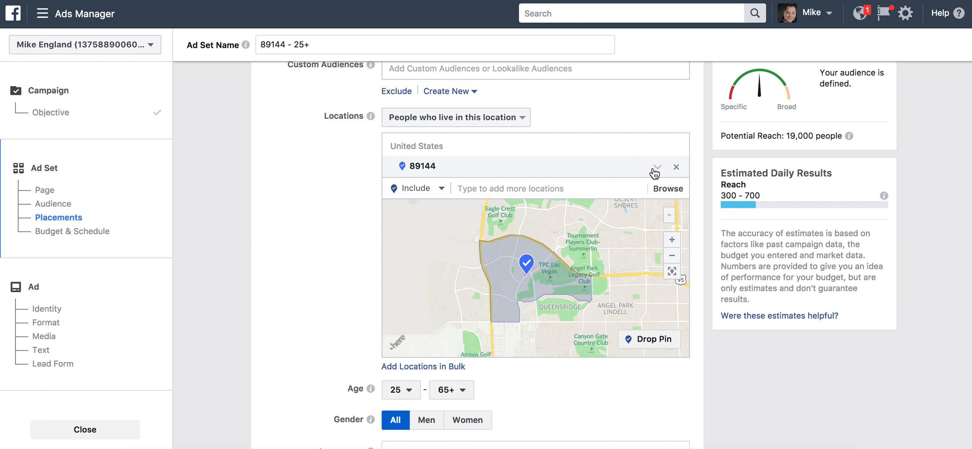
left_click(674, 170)
left_click(516, 144)
type("Las Vegas")
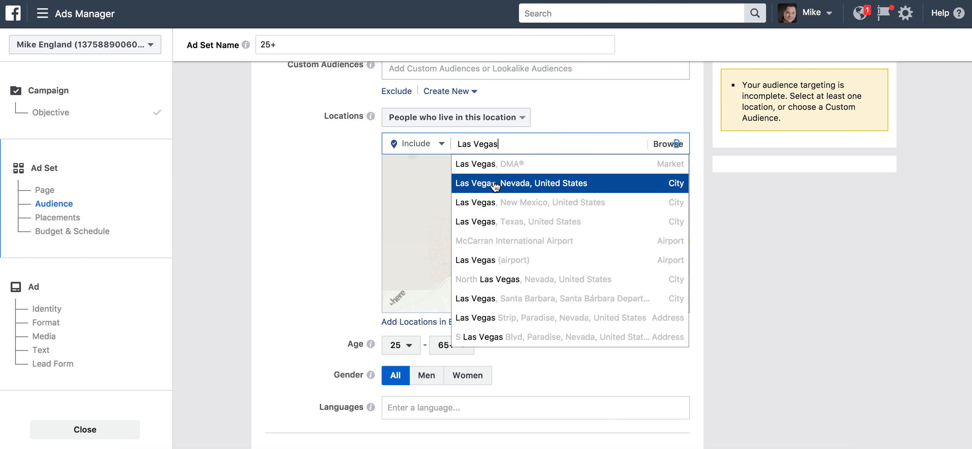
left_click(498, 187)
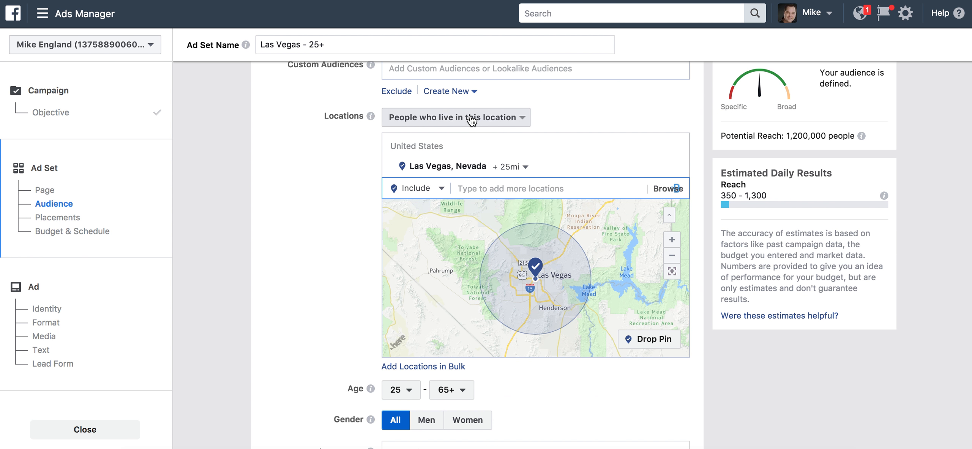
left_click(455, 117)
left_click(433, 102)
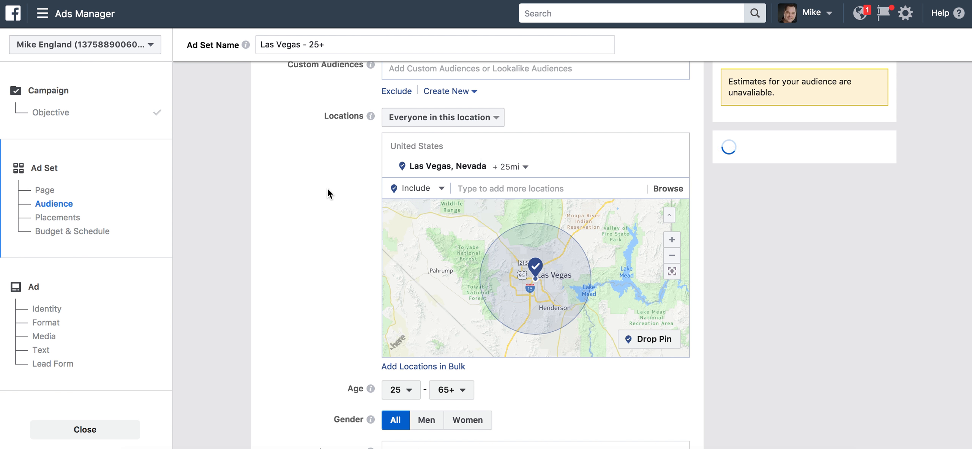
Lower the audience minimum age to 22
scroll(309, 224, "down", 5)
scroll(308, 227, "down", 4)
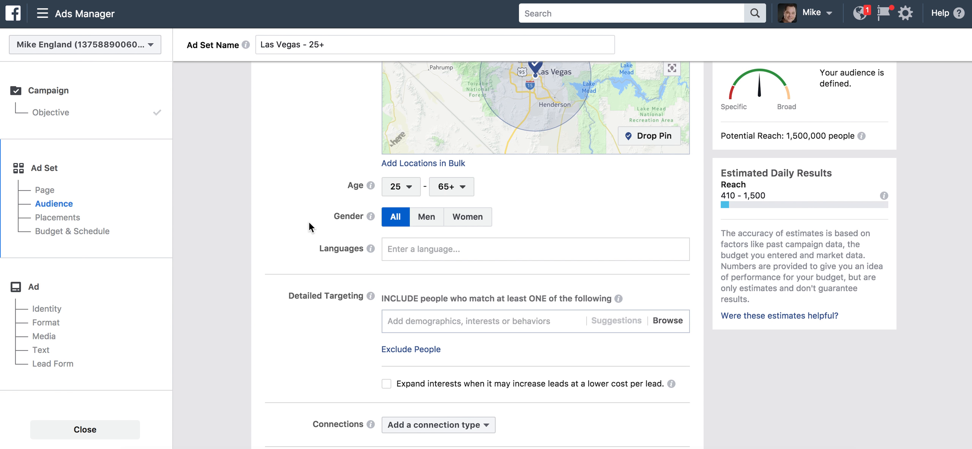
left_click(404, 187)
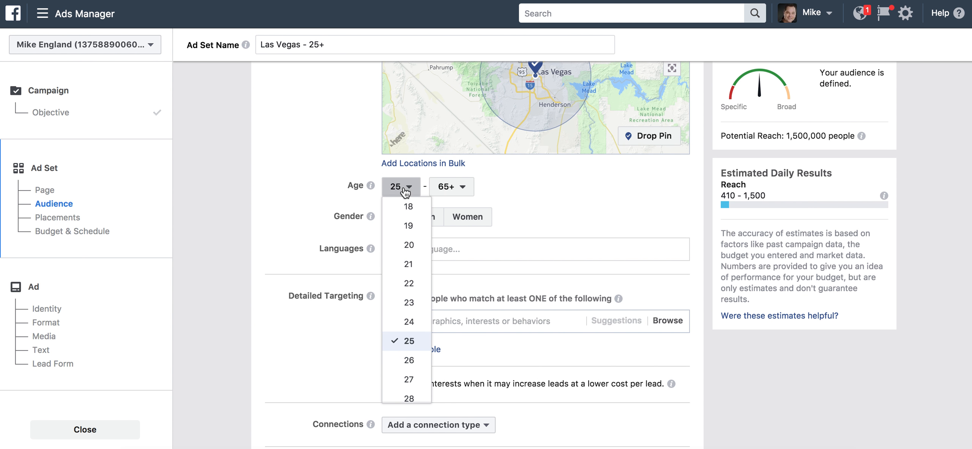
left_click(409, 283)
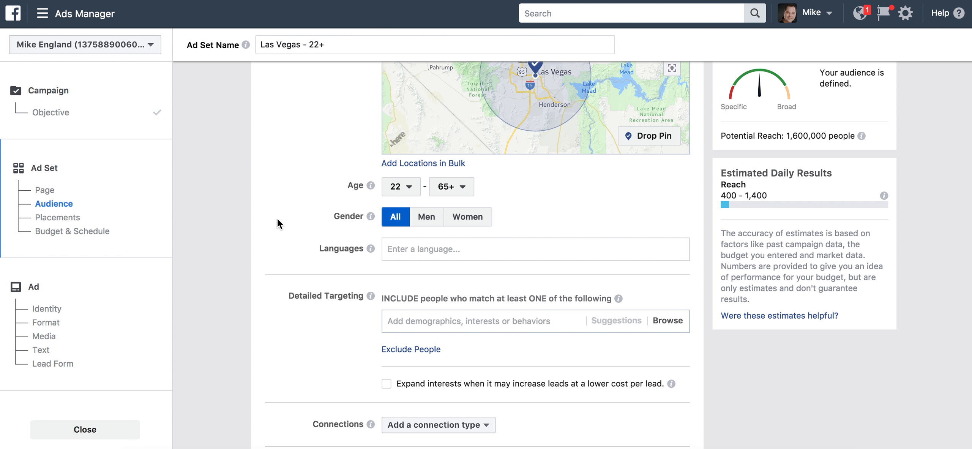
scroll(278, 227, "down", 2)
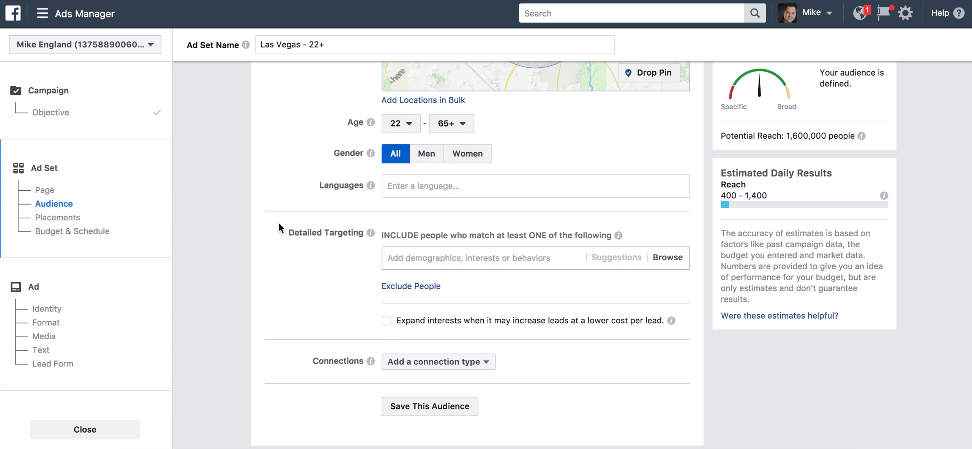
scroll(278, 227, "up", 7)
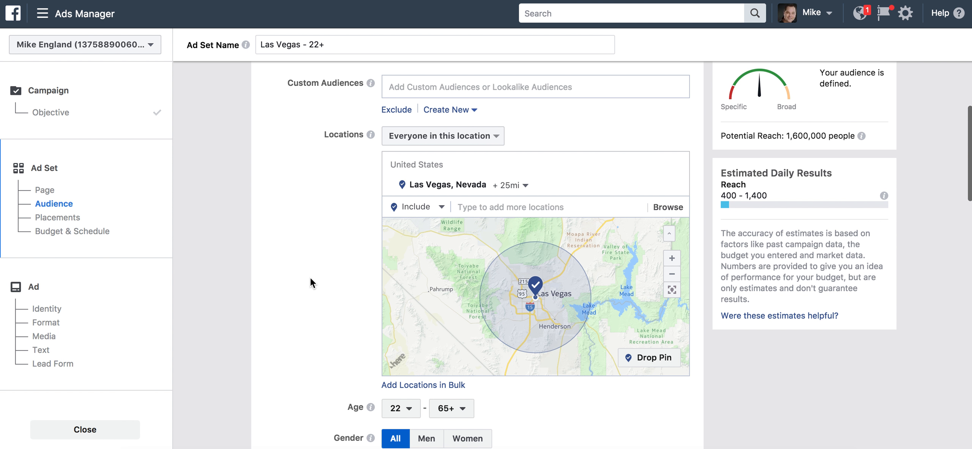
scroll(327, 274, "down", 6)
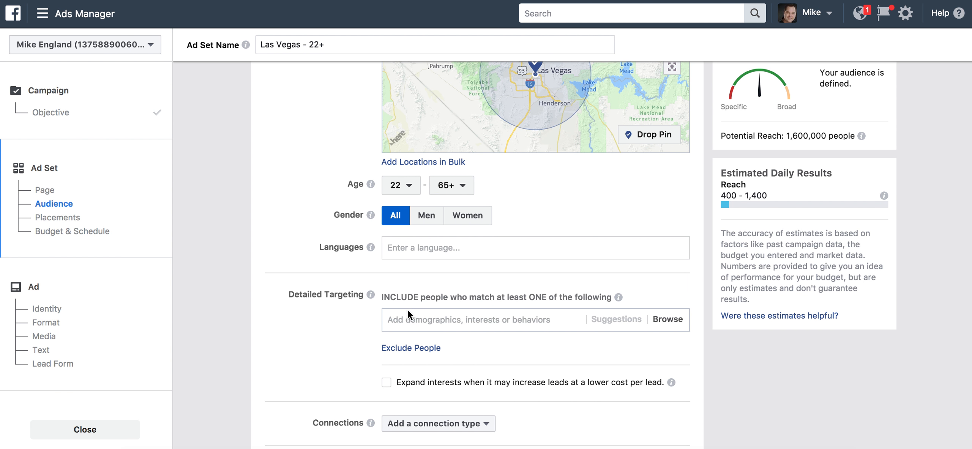
Include Renters from Demographics > Home > Home Ownership in detailed targeting
left_click(667, 321)
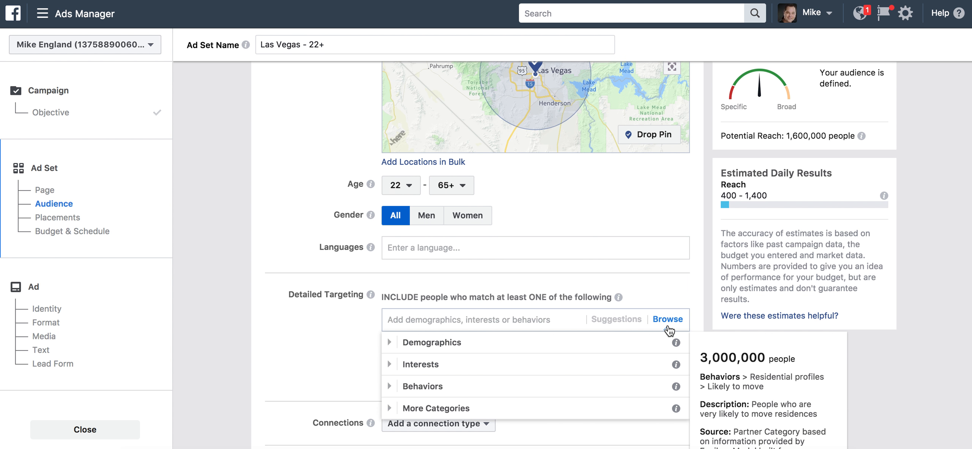
left_click(429, 344)
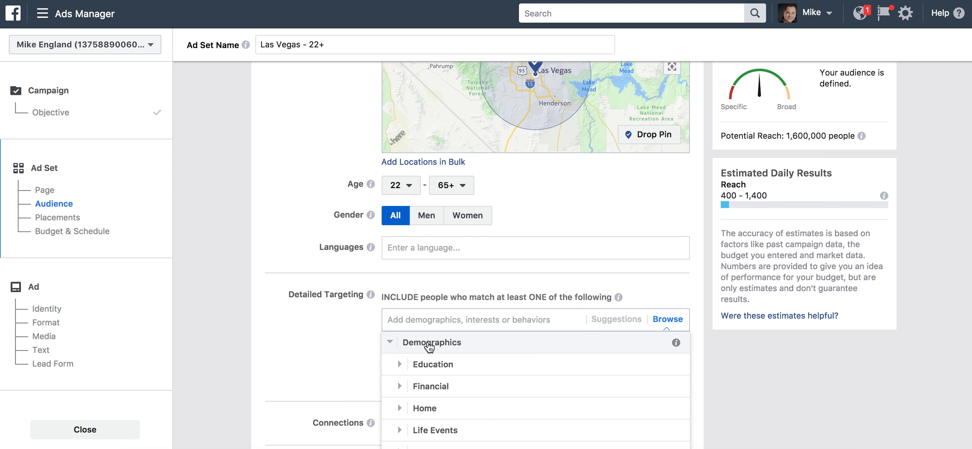
left_click(435, 406)
scroll(353, 354, "down", 3)
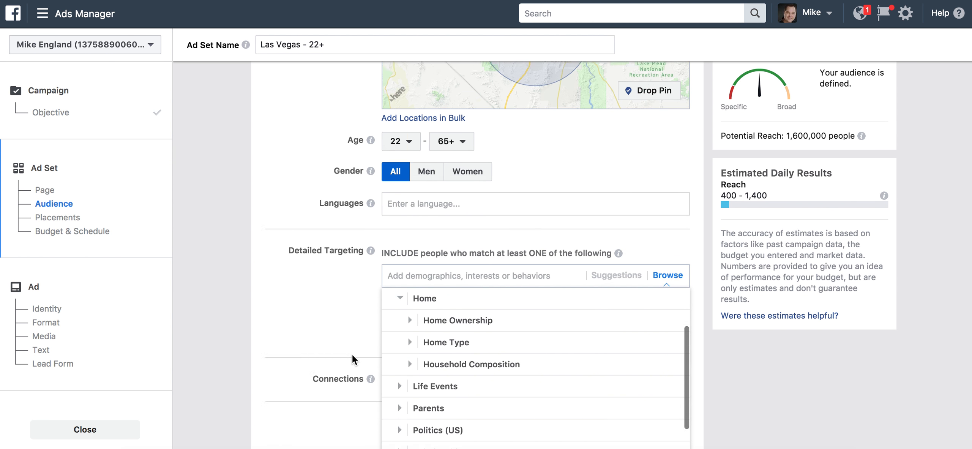
left_click(479, 273)
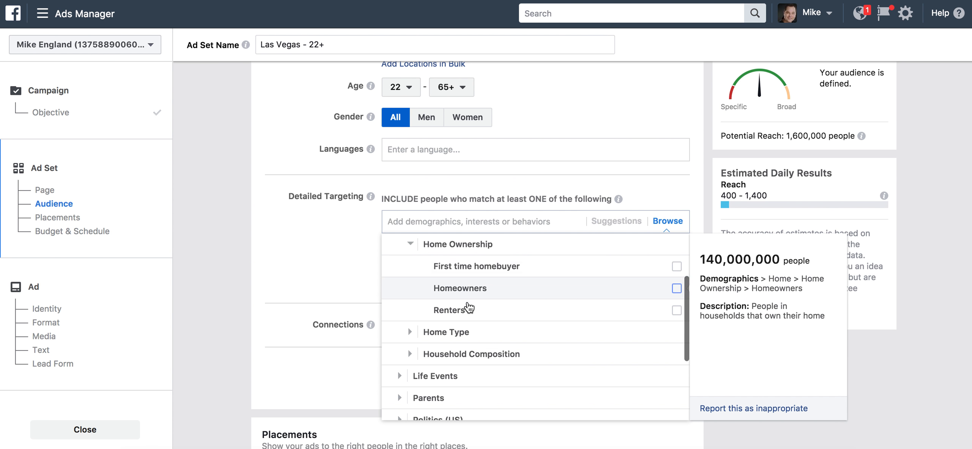
left_click(470, 308)
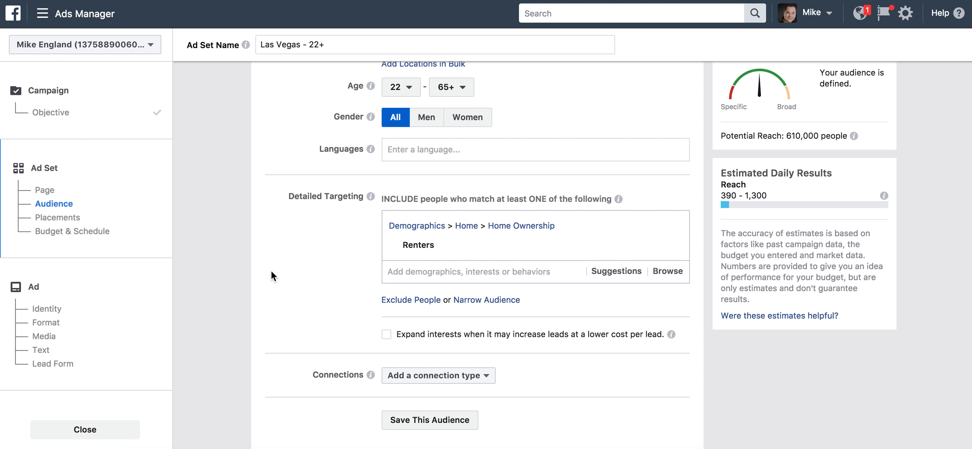
scroll(307, 293, "down", 3)
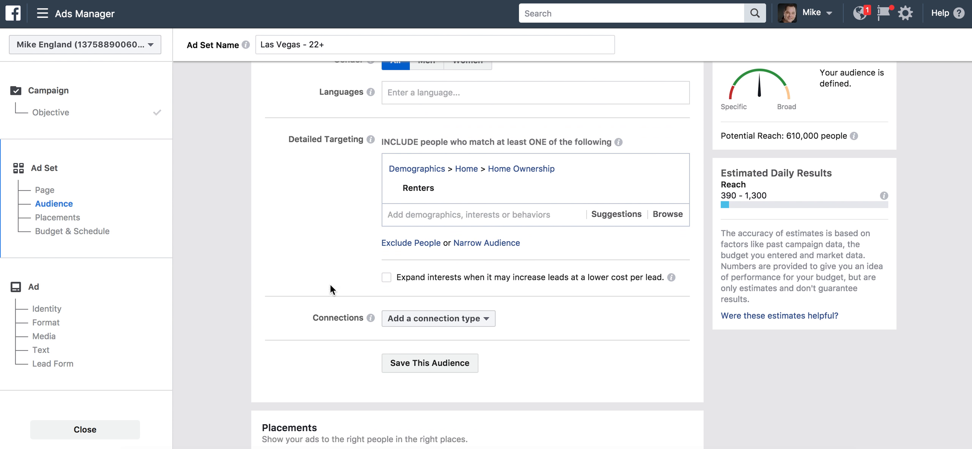
Narrow the audience with a must-also-match group holding income $50,000–$74,999
left_click(494, 243)
left_click(668, 266)
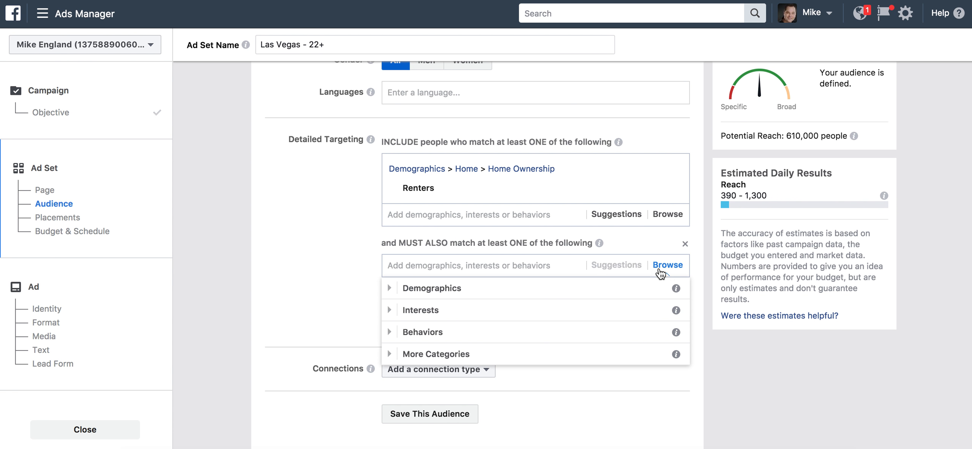
left_click(448, 289)
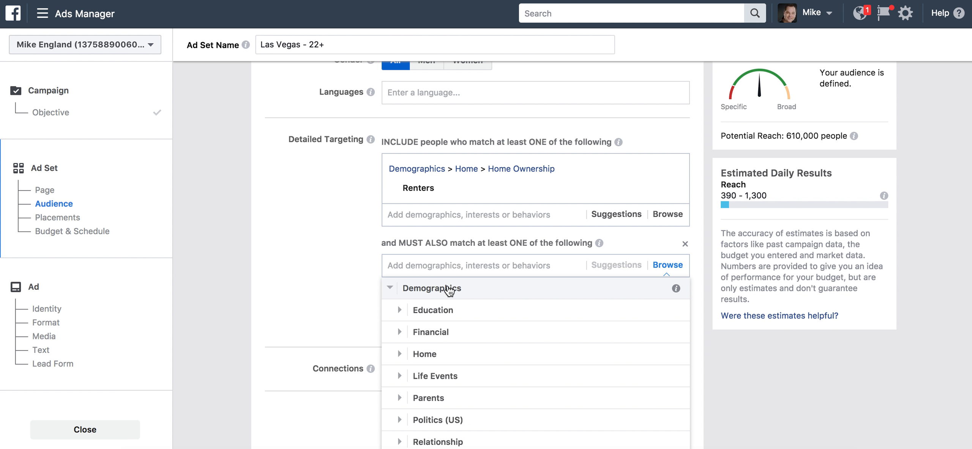
left_click(442, 334)
left_click(440, 311)
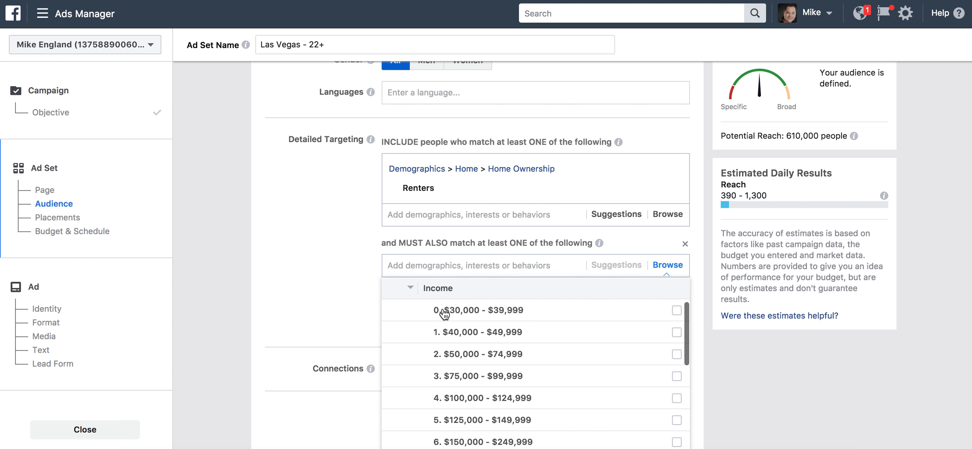
left_click(472, 355)
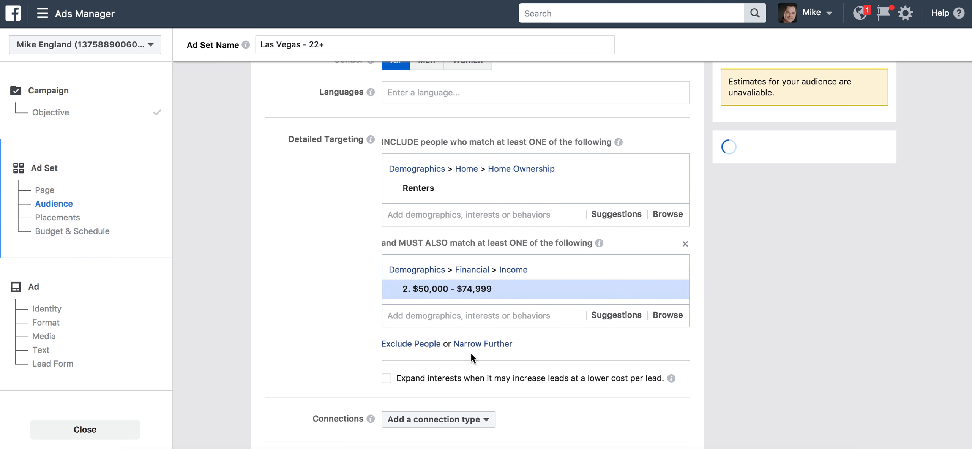
Add income ranges $75,000–$99,999, $100,000–$124,999 and $125,000–$149,999 to the narrowing group
left_click(537, 312)
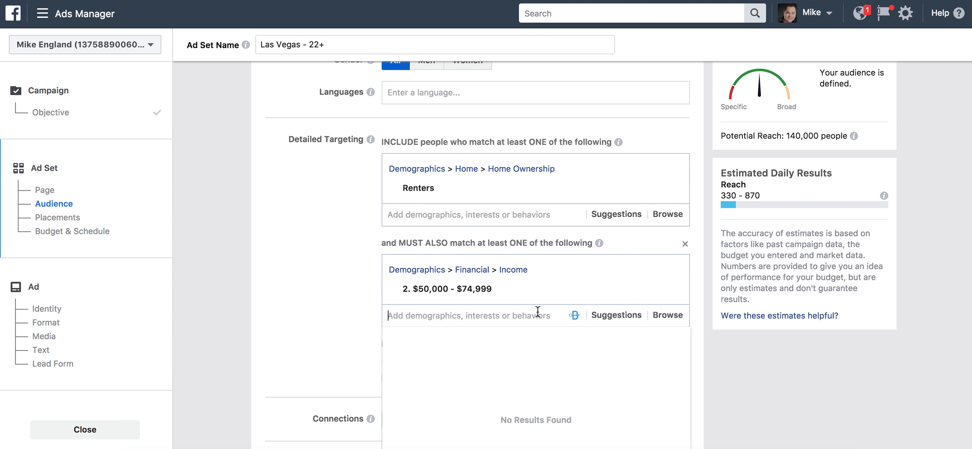
left_click(622, 316)
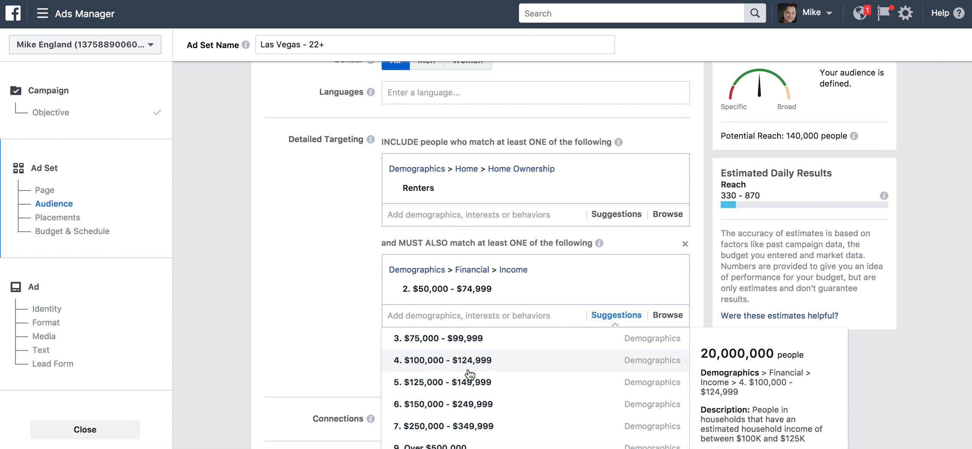
left_click(451, 349)
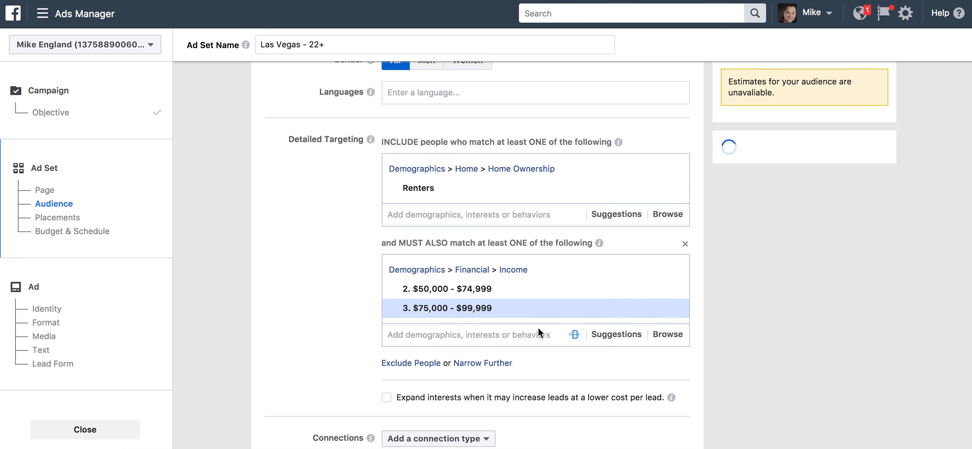
left_click(619, 335)
scroll(309, 286, "down", 3)
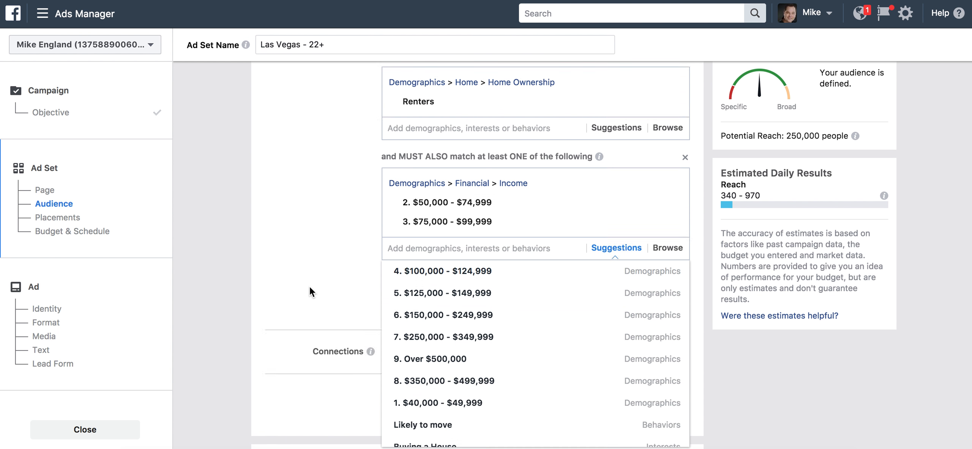
left_click(444, 258)
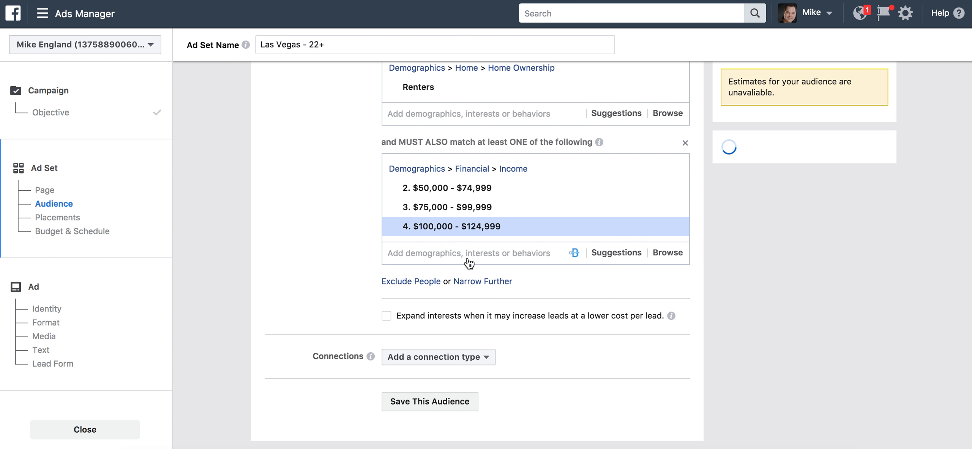
left_click(613, 255)
left_click(485, 277)
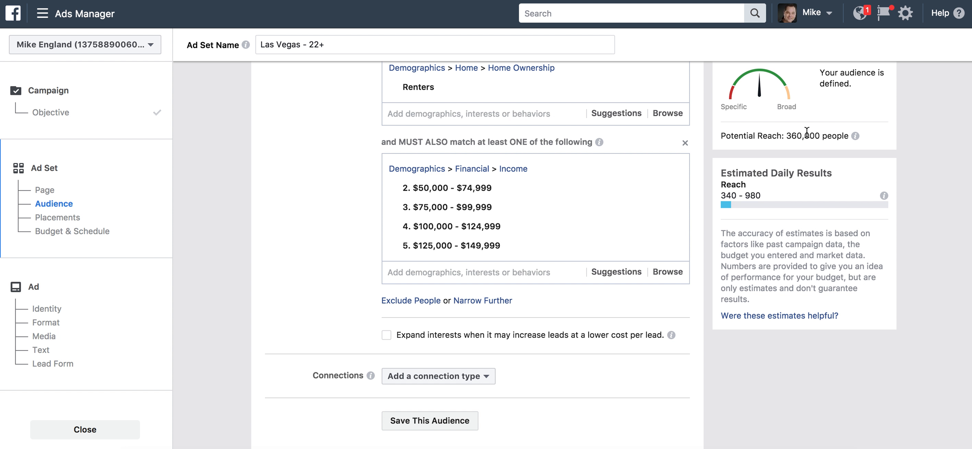
Drop the $50,000–$74,999 income range and start another must-also-match group
mouse_move(497, 192)
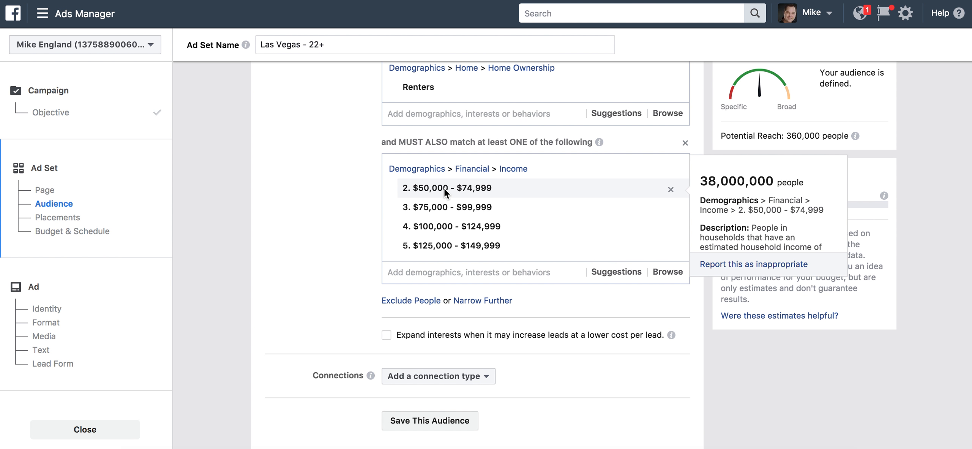
left_click(670, 190)
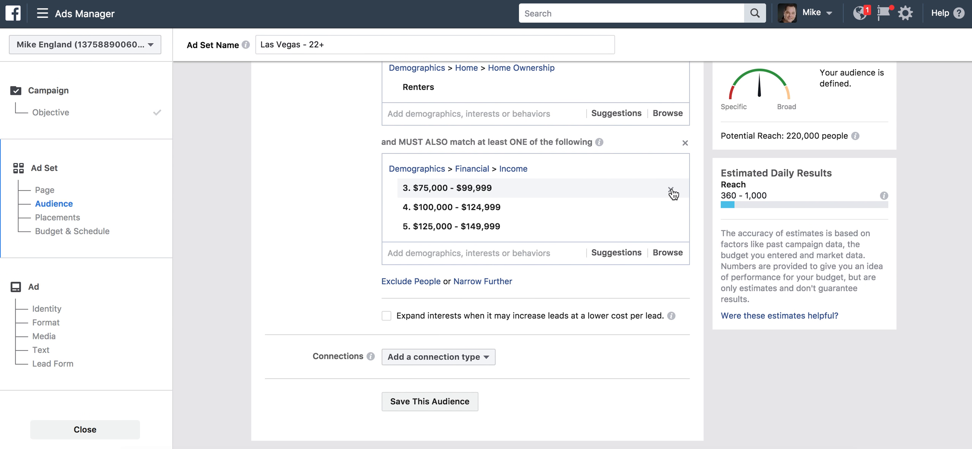
left_click(482, 281)
scroll(349, 247, "down", 3)
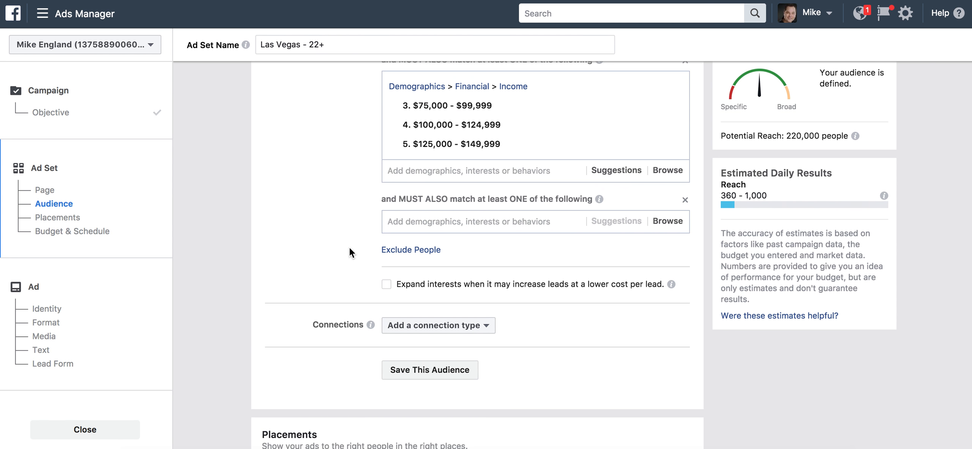
left_click(669, 222)
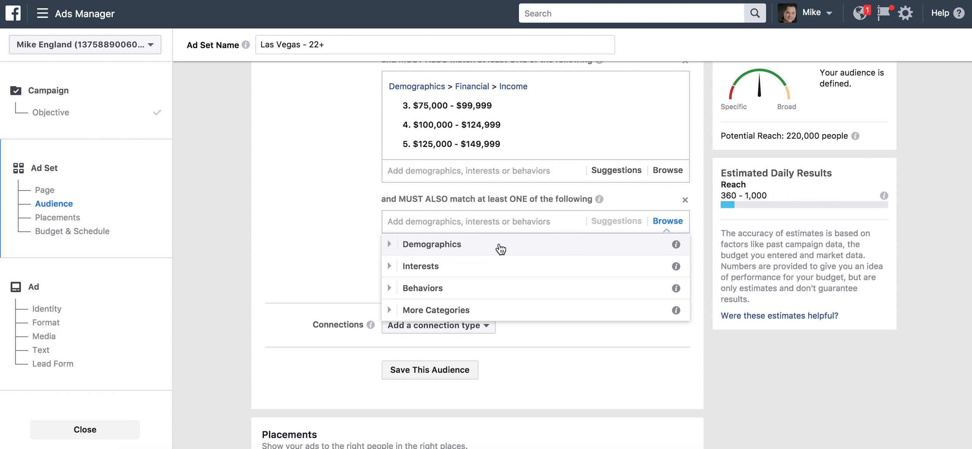
left_click(488, 224)
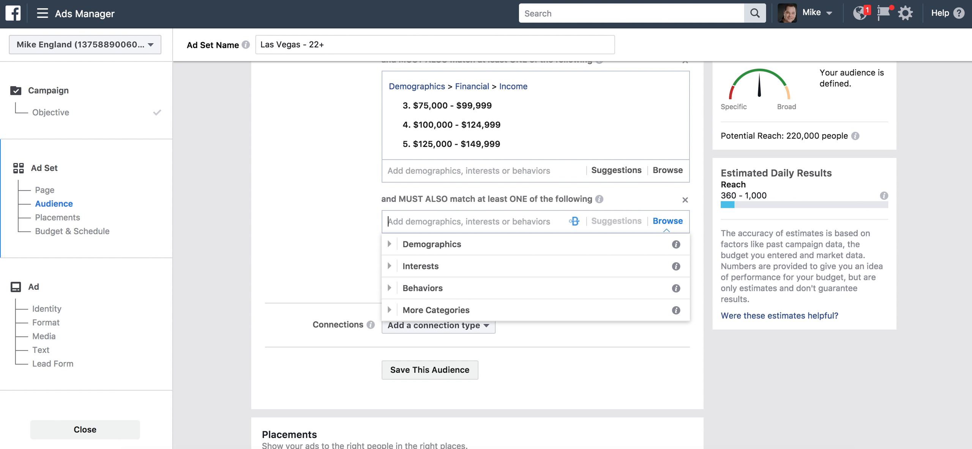
type("credi")
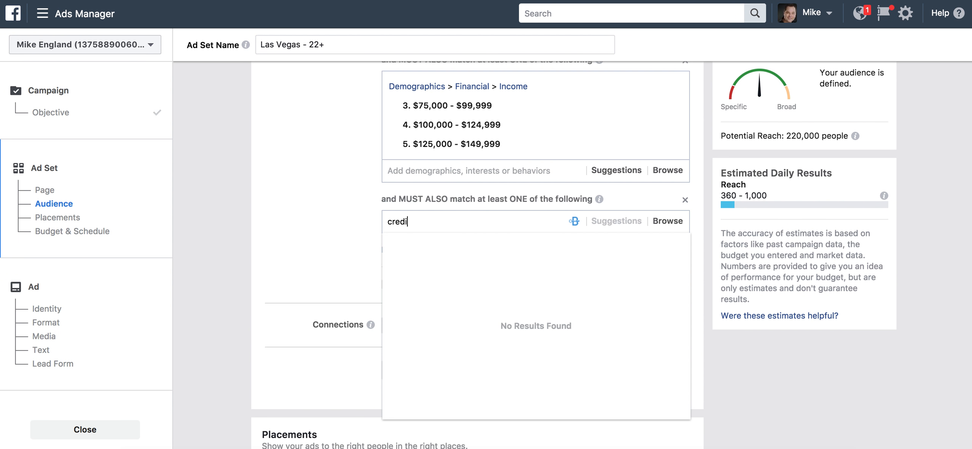
type("t line")
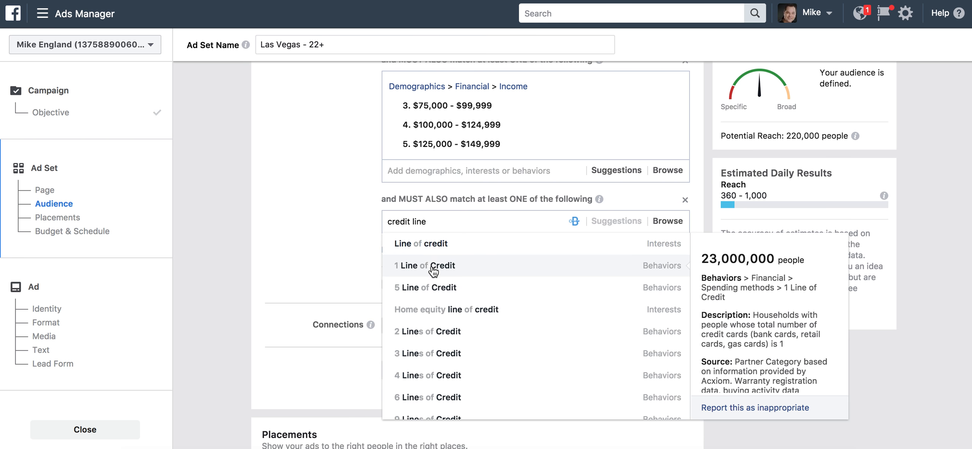
left_click(423, 358)
left_click(339, 257)
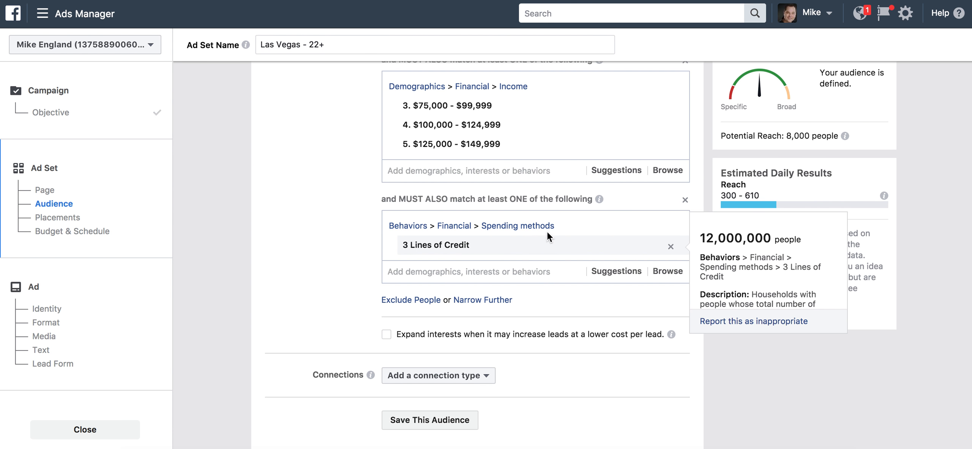
left_click(684, 201)
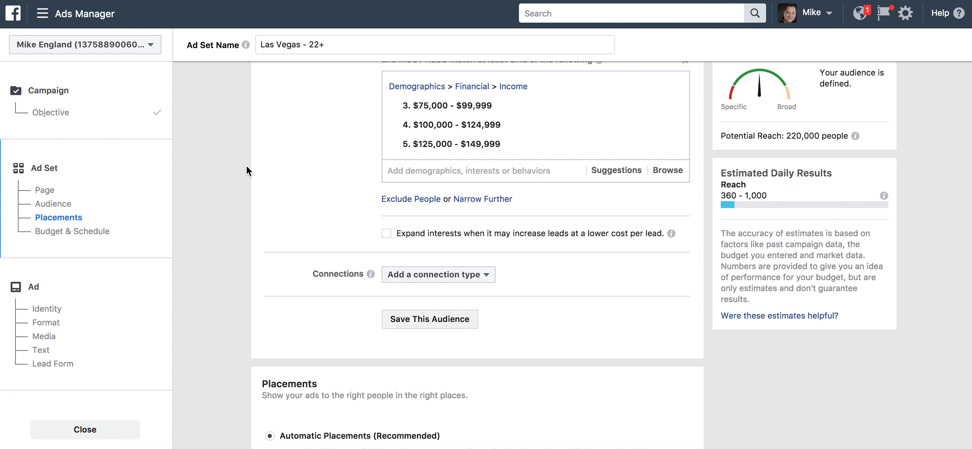
scroll(320, 169, "up", 5)
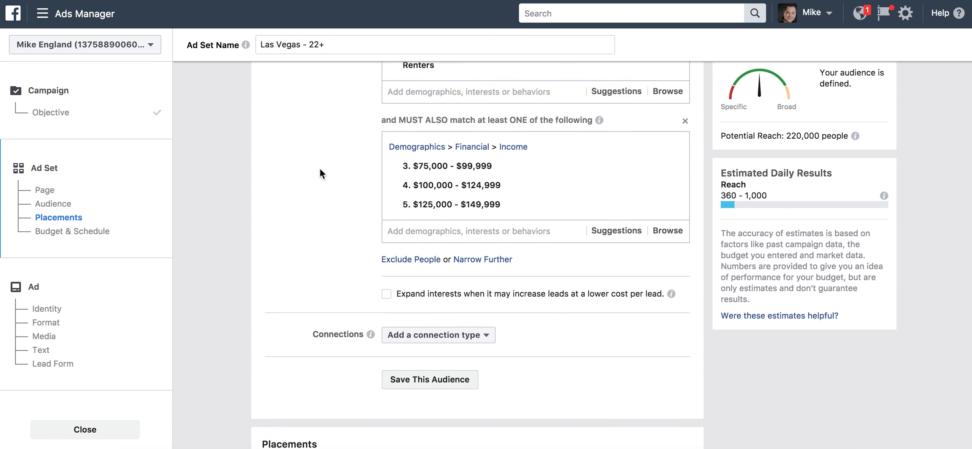